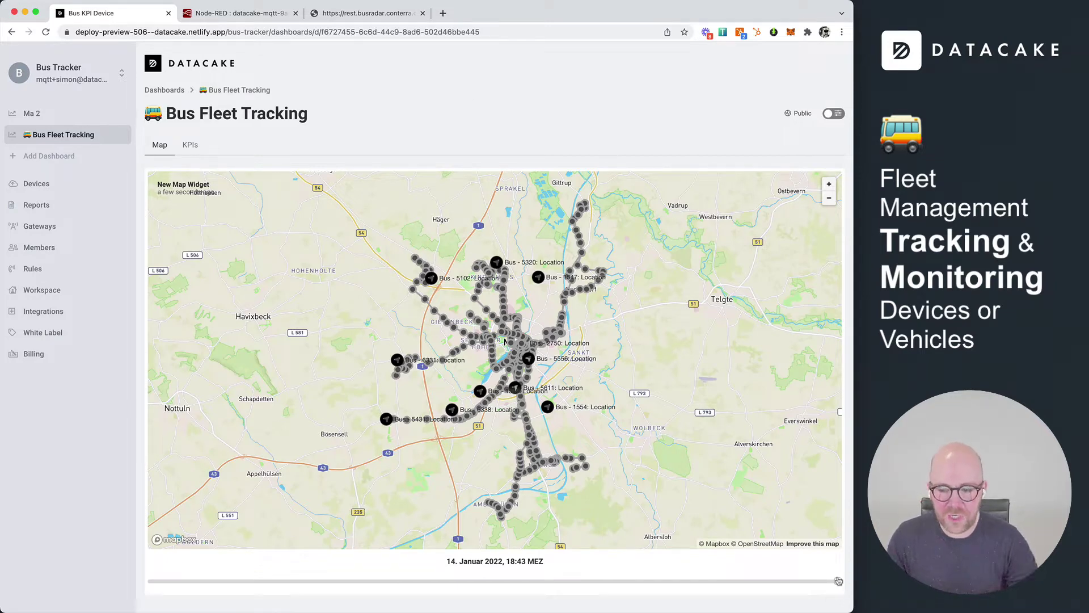
- Rewind the fleet map an hour and open Bus 5611's detail sidebar
{"action": "mouse_move", "coordinate": [838, 581]}
{"action": "left_mouse_down"}
{"action": "mouse_move", "coordinate": [151, 576]}
{"action": "mouse_move", "coordinate": [321, 577]}
{"action": "mouse_move", "coordinate": [260, 569]}
{"action": "mouse_move", "coordinate": [372, 560]}
{"action": "mouse_move", "coordinate": [479, 573]}
{"action": "mouse_move", "coordinate": [755, 566]}
{"action": "mouse_move", "coordinate": [236, 564]}
{"action": "mouse_move", "coordinate": [833, 567]}
{"action": "left_mouse_up"}
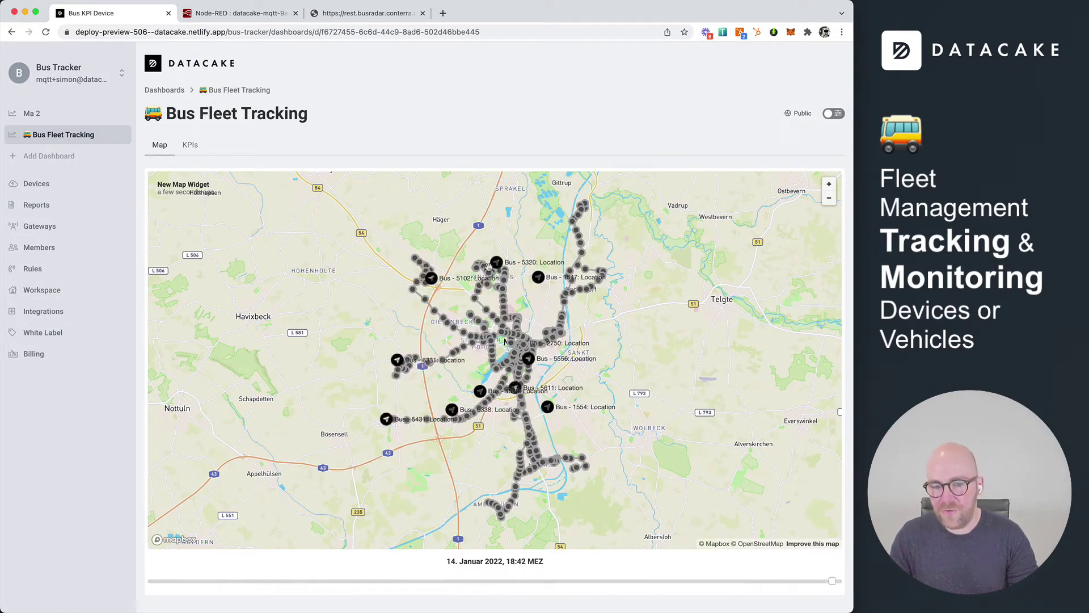
{"action": "left_click", "coordinate": [543, 388]}
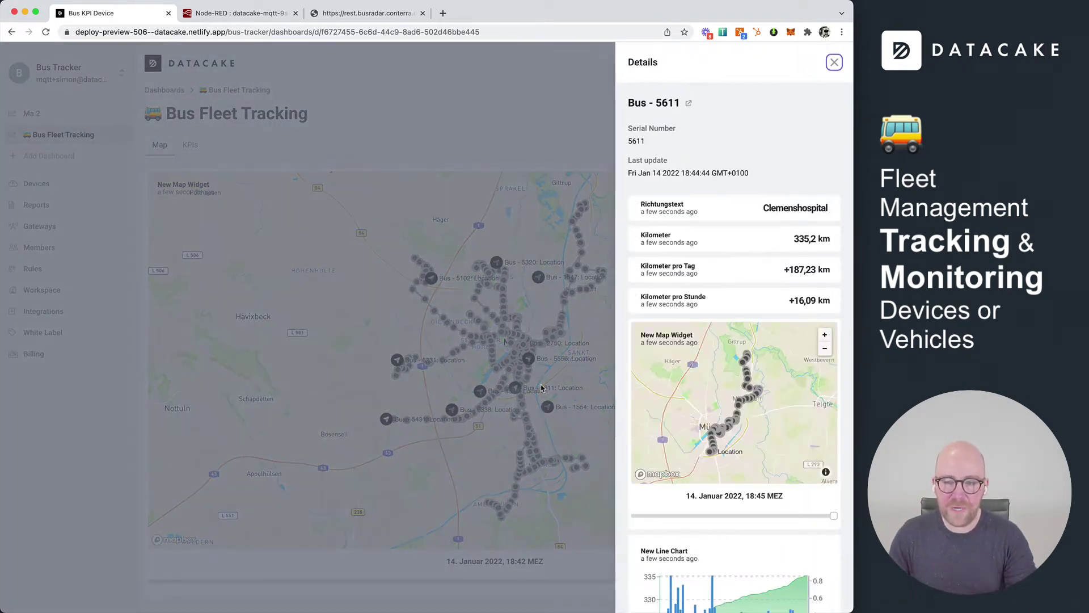
{"action": "scroll", "coordinate": [721, 261], "scroll_direction": "down", "scroll_amount": 3}
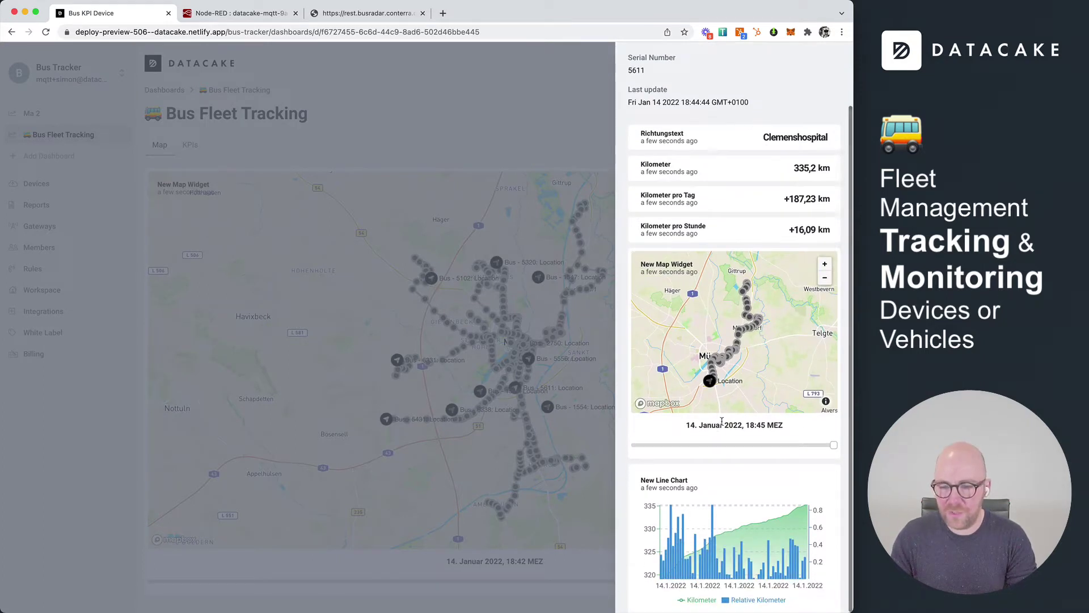
{"action": "scroll", "coordinate": [710, 220], "scroll_direction": "up", "scroll_amount": 3}
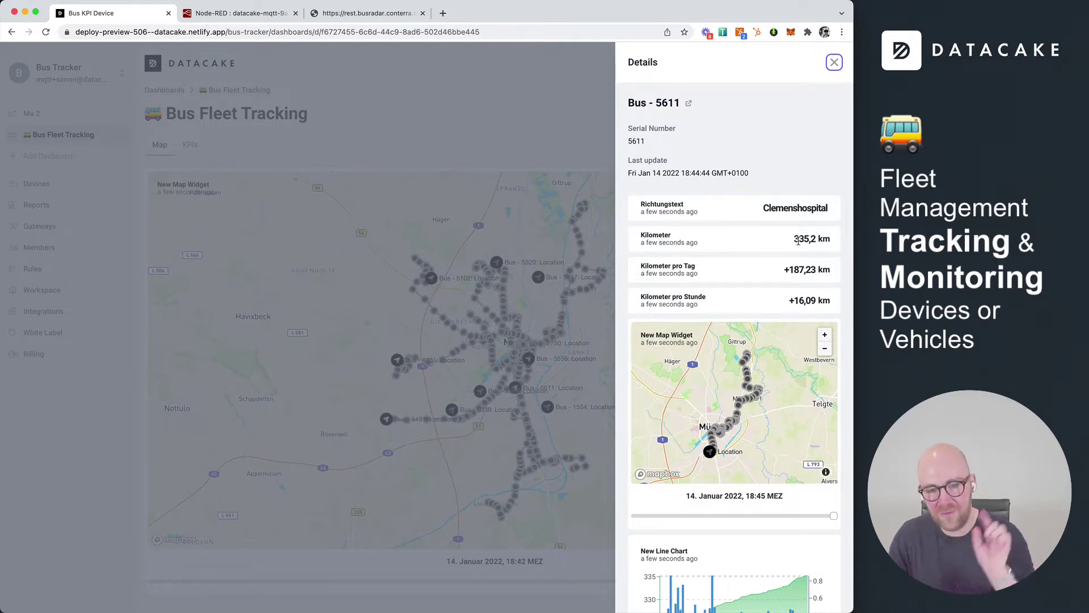
- Highlight Bus 5611's Kilometer value 335,2 and its Kilometer pro Tag value
{"action": "left_click_drag", "start_coordinate": [795, 239], "coordinate": [829, 238]}
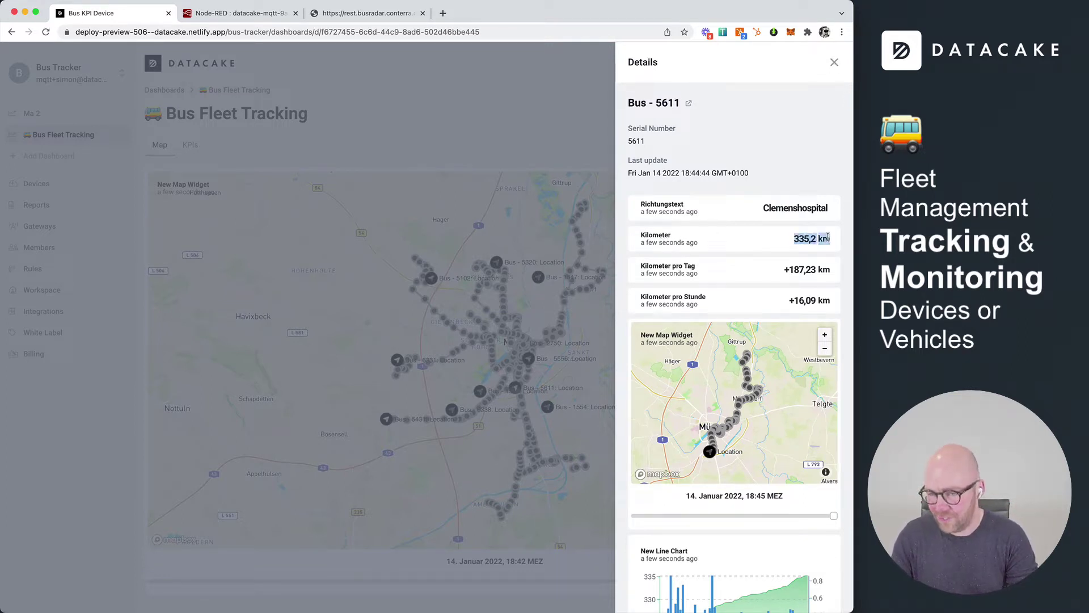
{"action": "left_click", "coordinate": [789, 269]}
{"action": "left_click_drag", "start_coordinate": [798, 269], "coordinate": [810, 269]}
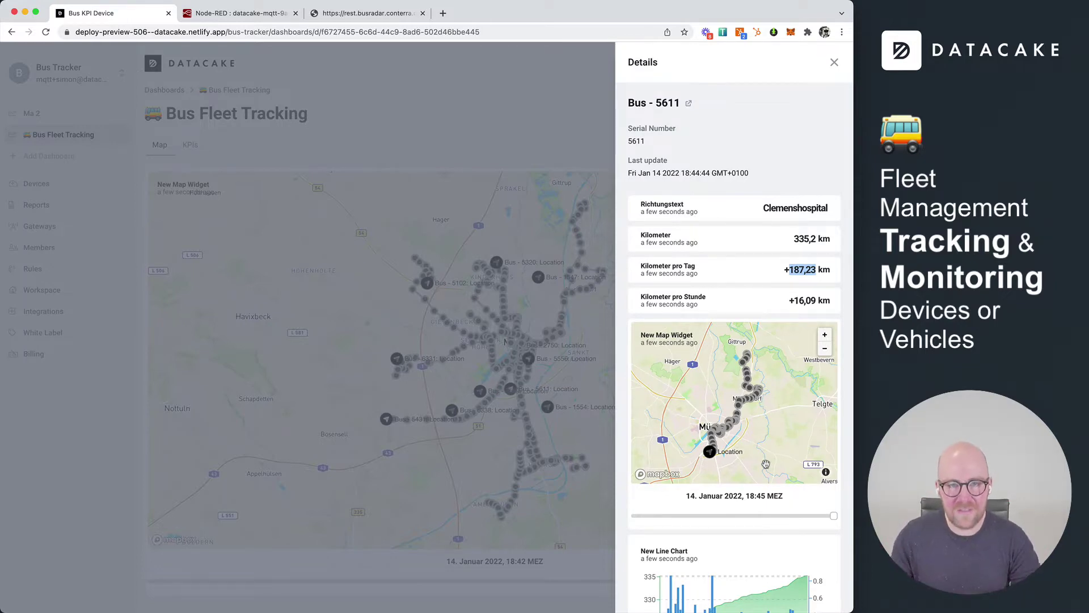
- Replay Bus 5611's route from about 18:14 to 18:27, zooming and panning its small map
{"action": "left_click_drag", "start_coordinate": [834, 517], "coordinate": [727, 516]}
{"action": "scroll", "coordinate": [726, 420], "scroll_direction": "up", "scroll_amount": 5}
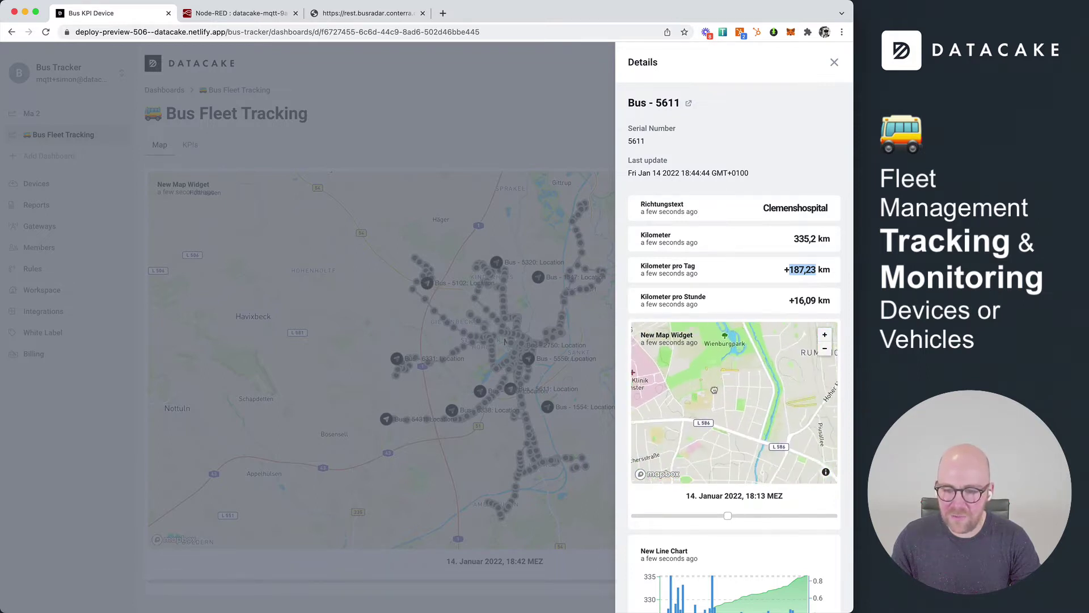
{"action": "scroll", "coordinate": [730, 387], "scroll_direction": "up", "scroll_amount": 3}
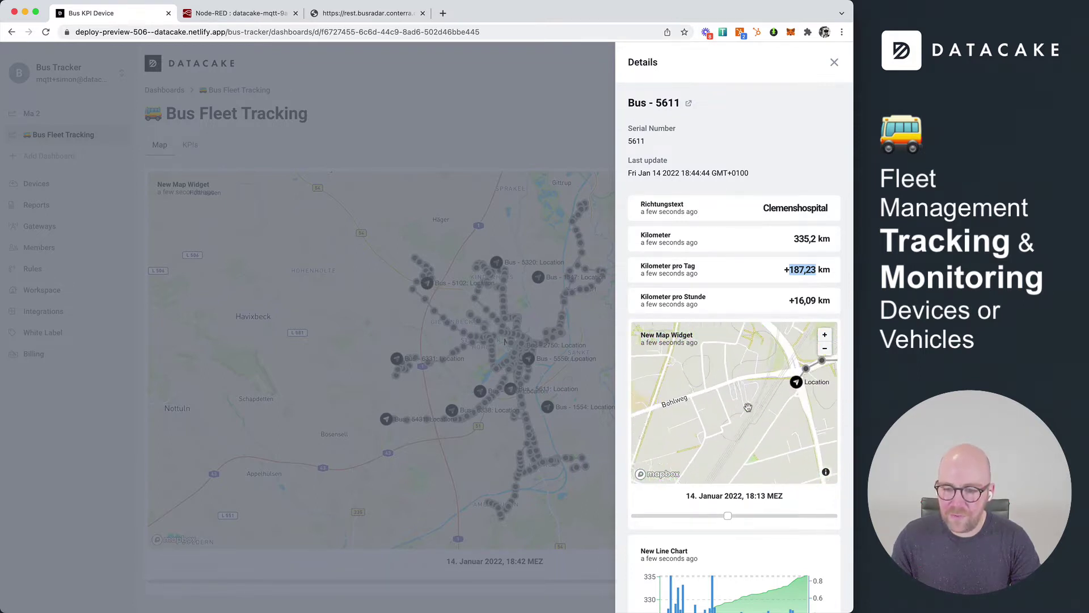
{"action": "scroll", "coordinate": [773, 428], "scroll_direction": "up", "scroll_amount": 3}
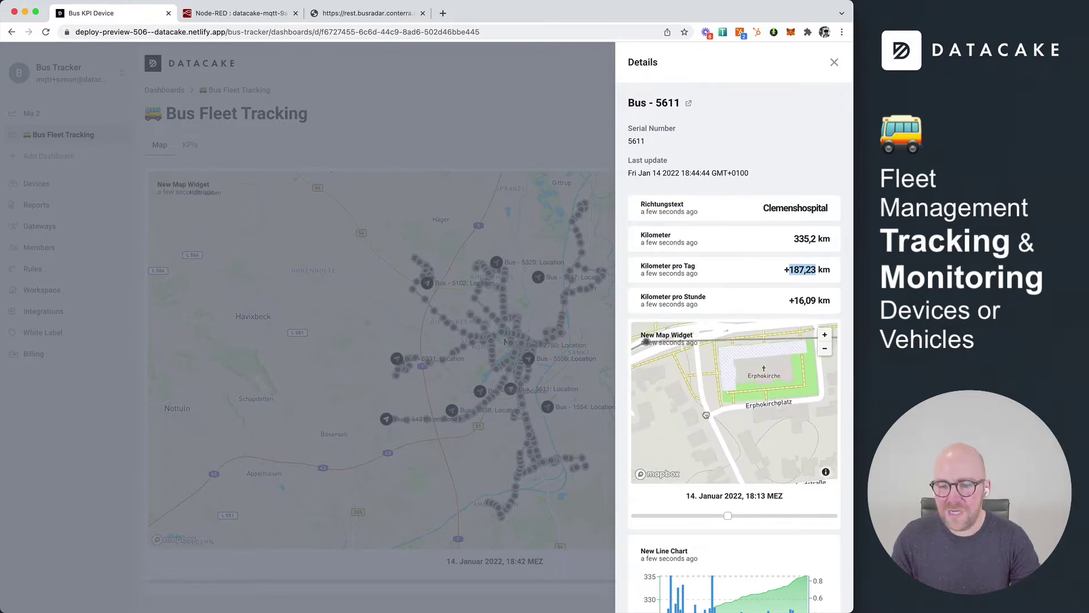
{"action": "left_click_drag", "start_coordinate": [743, 445], "coordinate": [746, 458]}
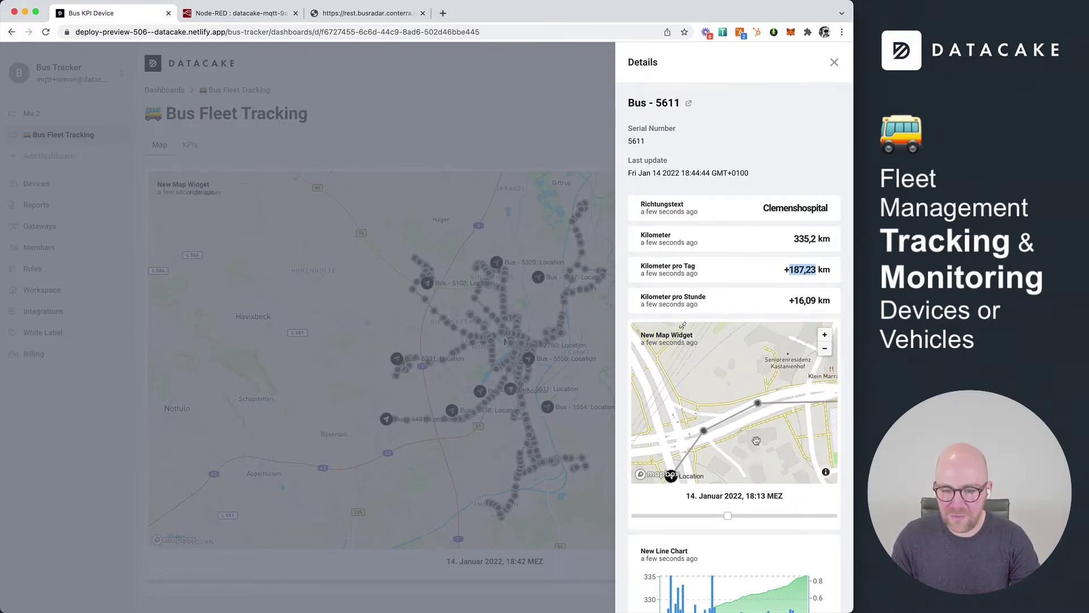
{"action": "scroll", "coordinate": [756, 441], "scroll_direction": "up", "scroll_amount": 2}
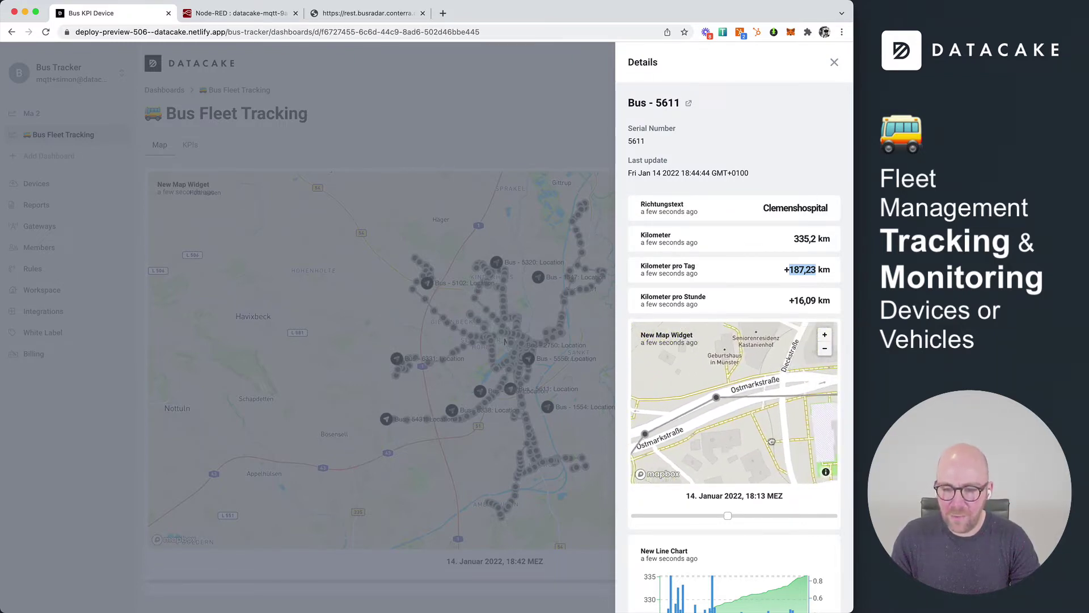
{"action": "scroll", "coordinate": [770, 441], "scroll_direction": "down", "scroll_amount": 3}
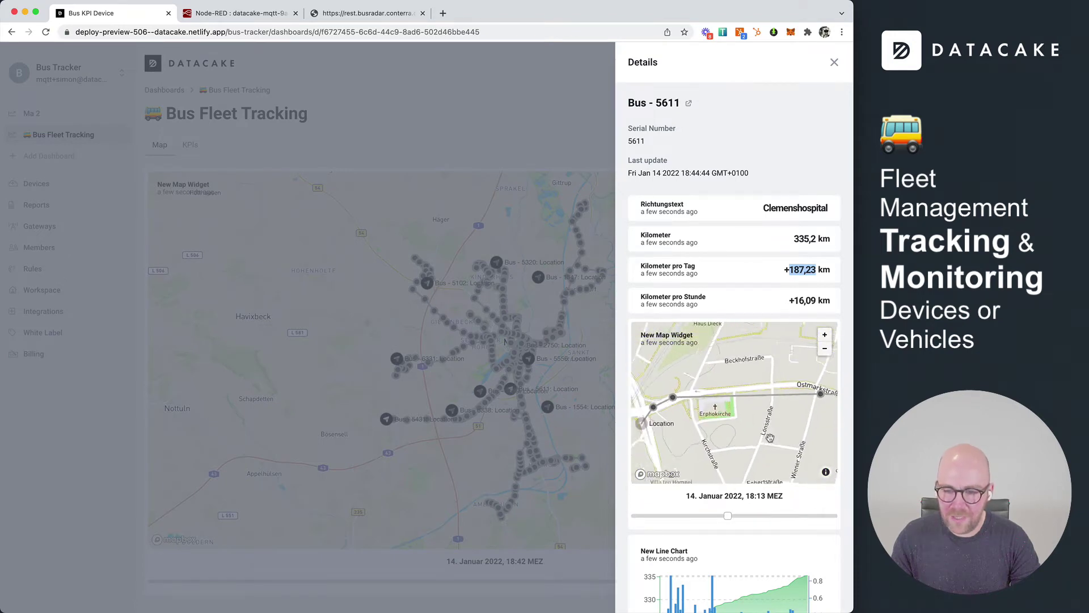
{"action": "left_click_drag", "start_coordinate": [770, 437], "coordinate": [710, 407]}
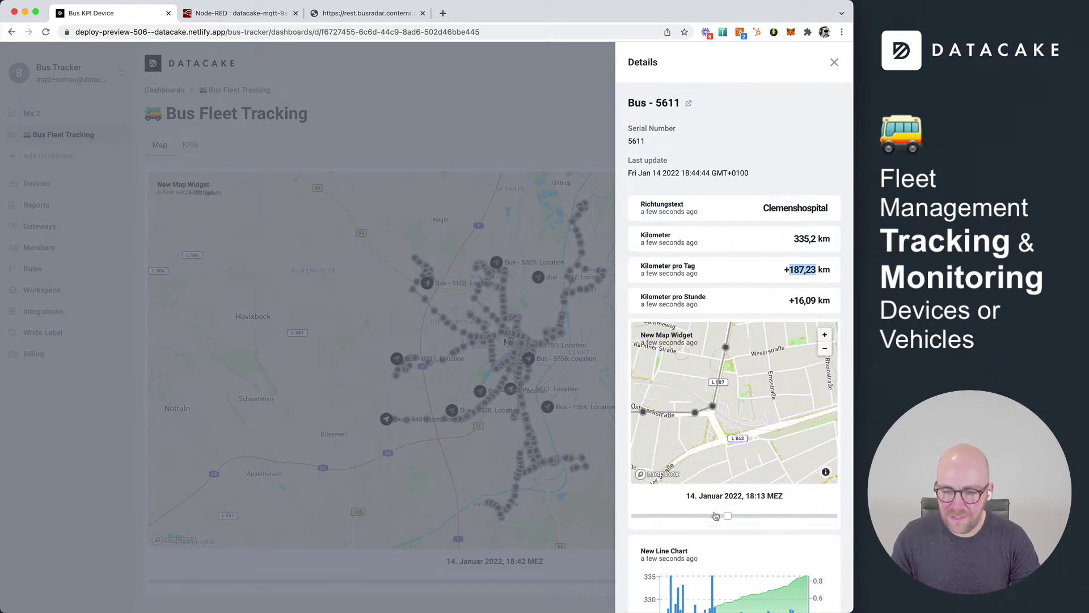
{"action": "left_click_drag", "start_coordinate": [727, 516], "coordinate": [775, 516]}
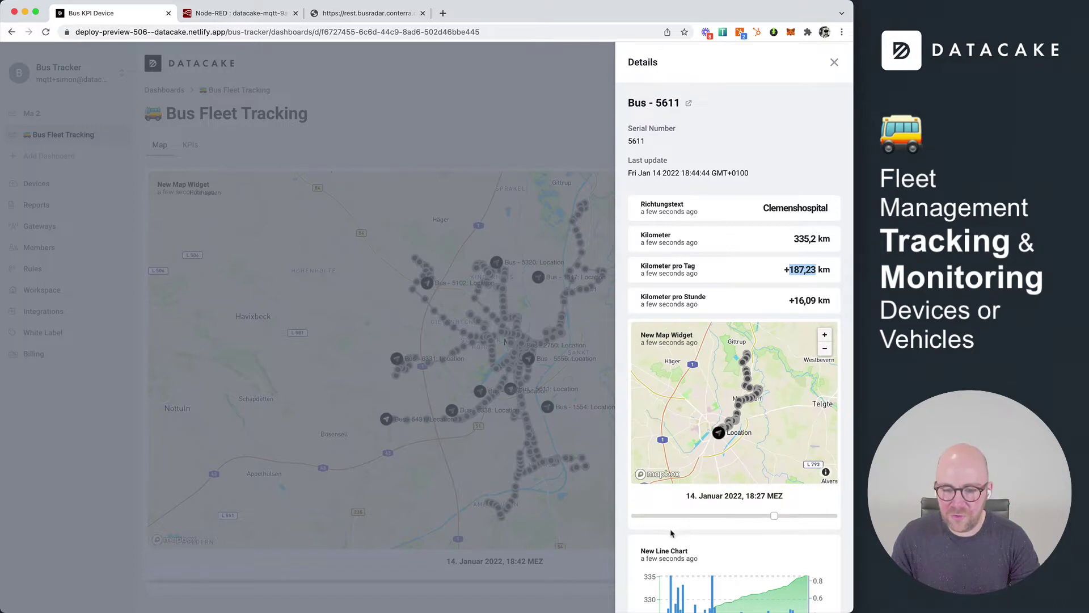
{"action": "scroll", "coordinate": [671, 533], "scroll_direction": "down", "scroll_amount": 2}
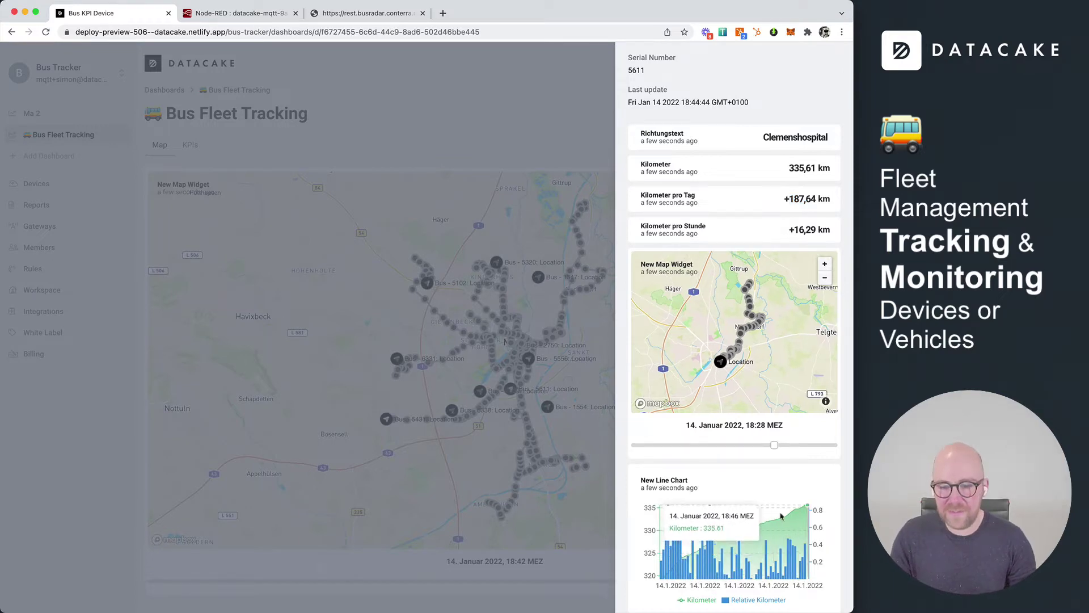
{"action": "scroll", "coordinate": [776, 348], "scroll_direction": "up", "scroll_amount": 5}
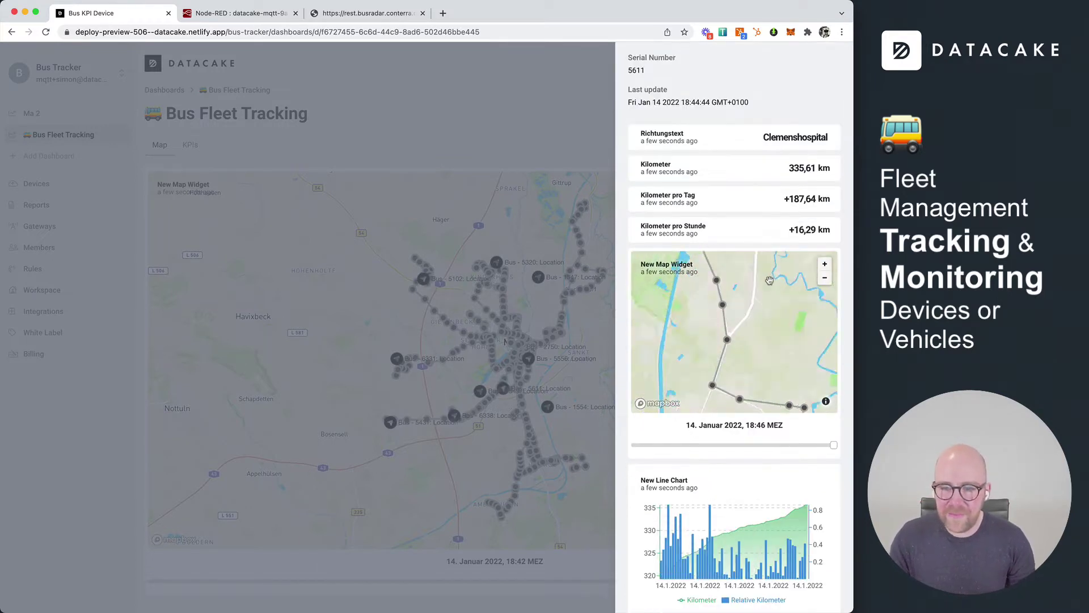
- Close and reopen Bus 5611's details, then open its full device page
{"action": "left_click", "coordinate": [834, 60]}
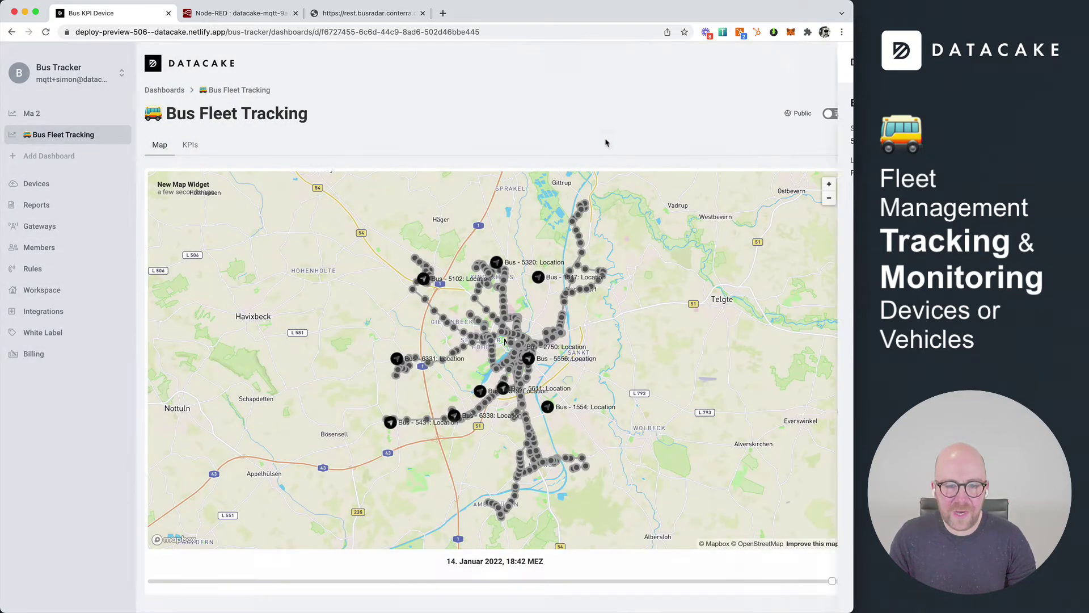
{"action": "left_click", "coordinate": [537, 389]}
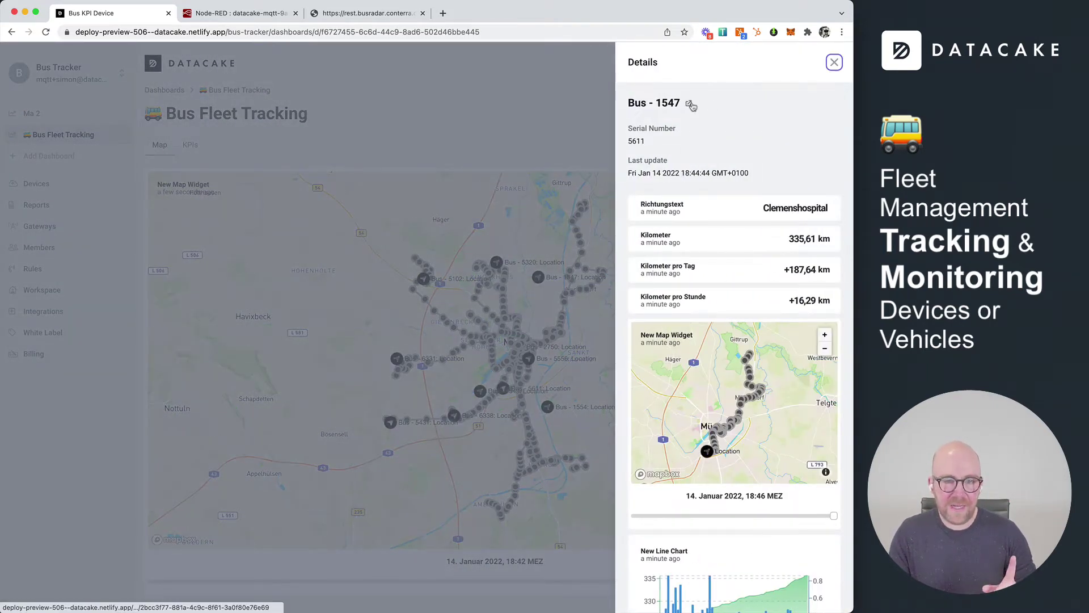
{"action": "left_click", "coordinate": [689, 105]}
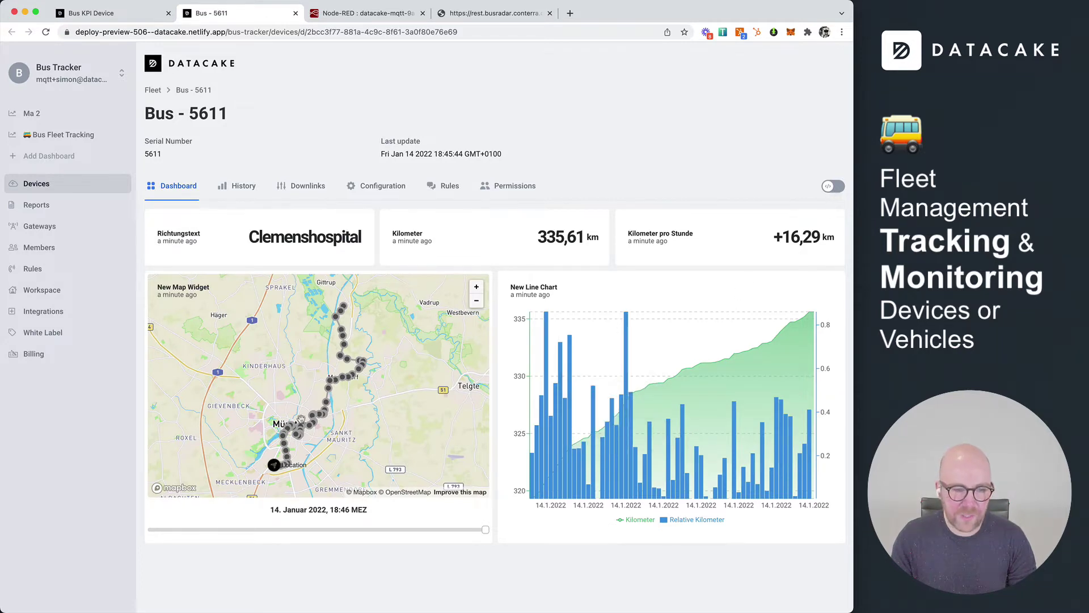
- Rewind the device page's route map replay to 18:09 MEZ
{"action": "scroll", "coordinate": [301, 413], "scroll_direction": "up", "scroll_amount": 5}
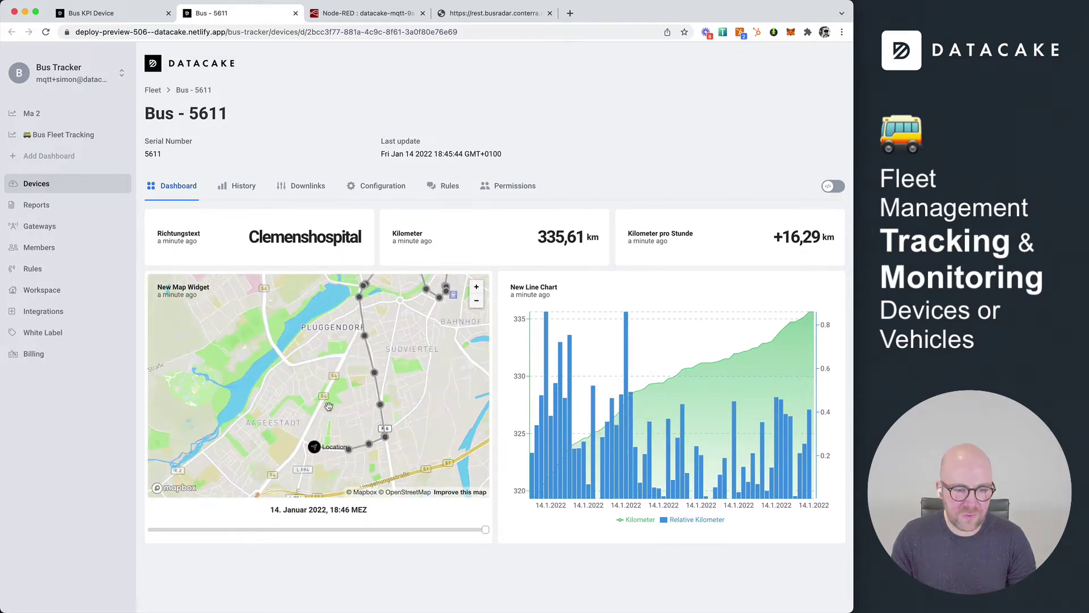
{"action": "scroll", "coordinate": [328, 407], "scroll_direction": "down", "scroll_amount": 3}
{"action": "left_click", "coordinate": [479, 530]}
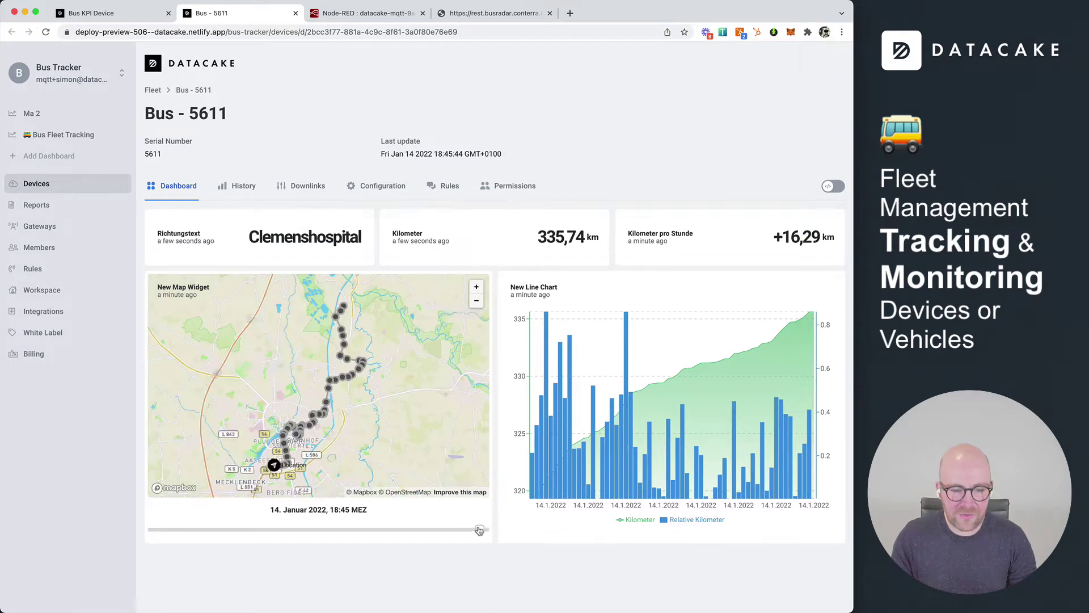
{"action": "left_click_drag", "start_coordinate": [480, 530], "coordinate": [280, 530]}
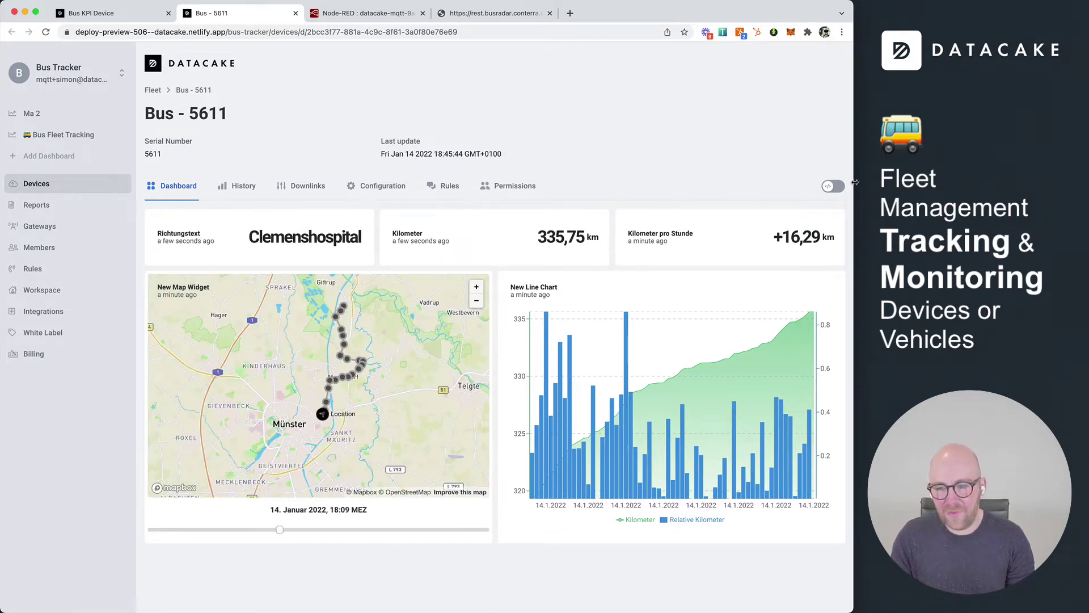
- Turn on device dashboard editing and preview the phone layout
{"action": "left_click", "coordinate": [835, 186]}
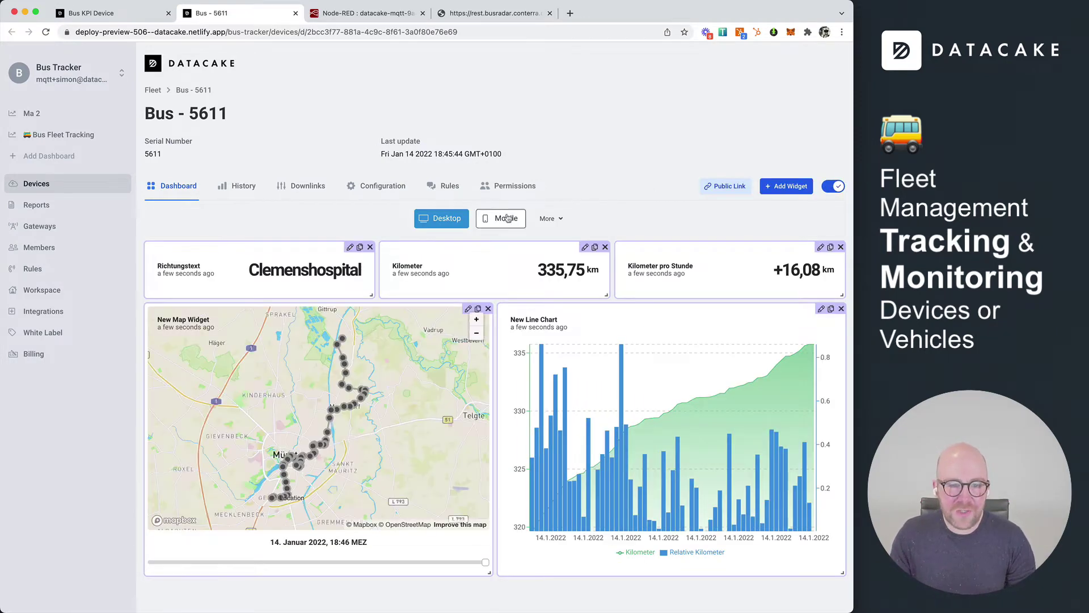
{"action": "left_click", "coordinate": [500, 218]}
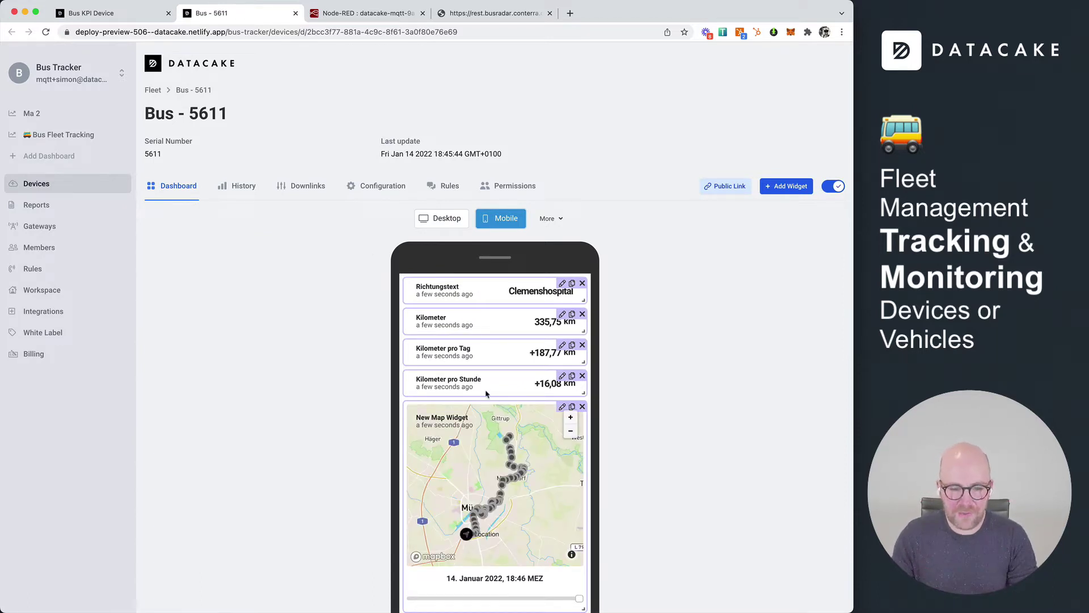
{"action": "scroll", "coordinate": [486, 392], "scroll_direction": "down", "scroll_amount": 3}
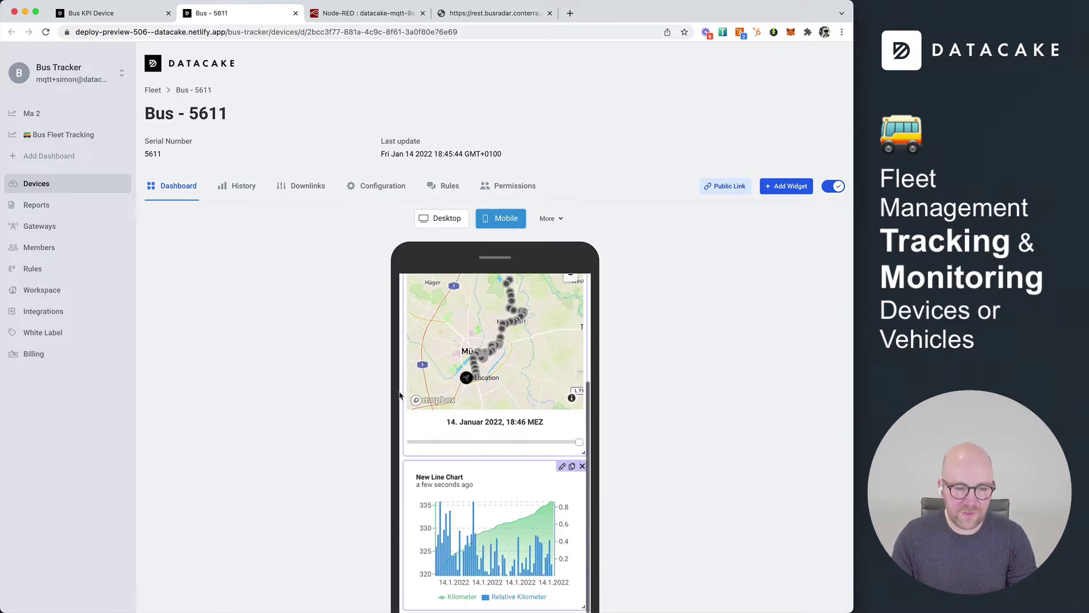
- Set the New Line Chart's timeframe to 1 day ago at 60-minute resolution, save, and exit editing
{"action": "left_click", "coordinate": [562, 468]}
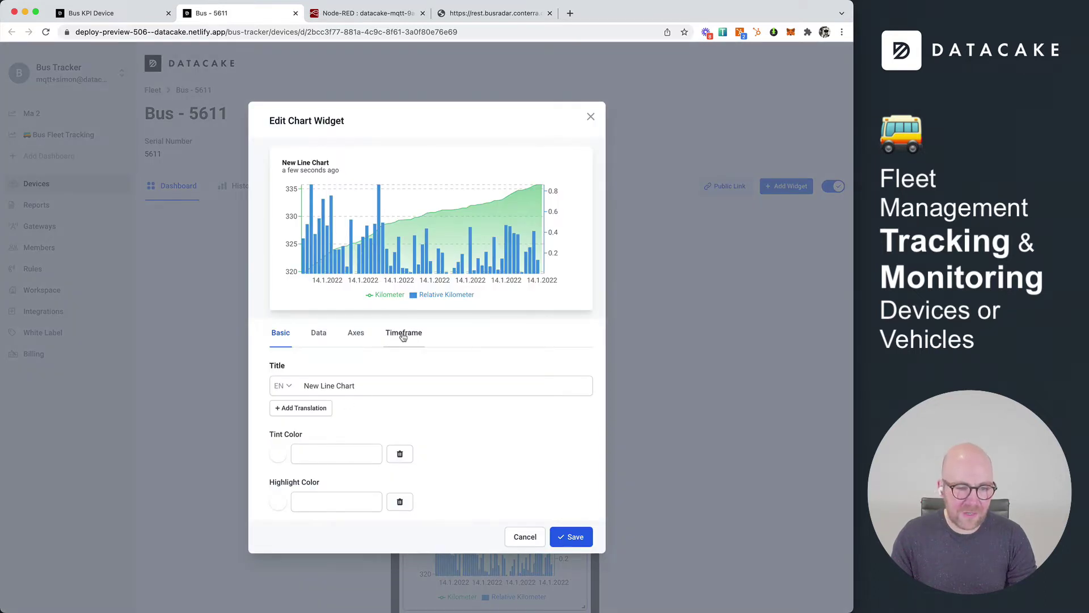
{"action": "left_click", "coordinate": [404, 335]}
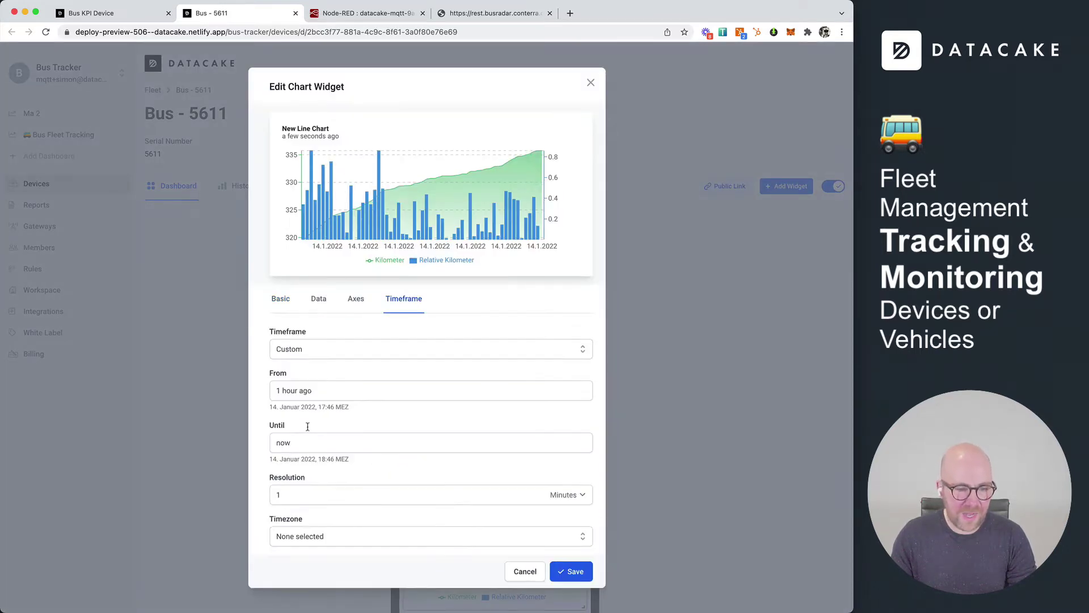
{"action": "double_click", "coordinate": [293, 392]}
{"action": "type", "text": "day"}
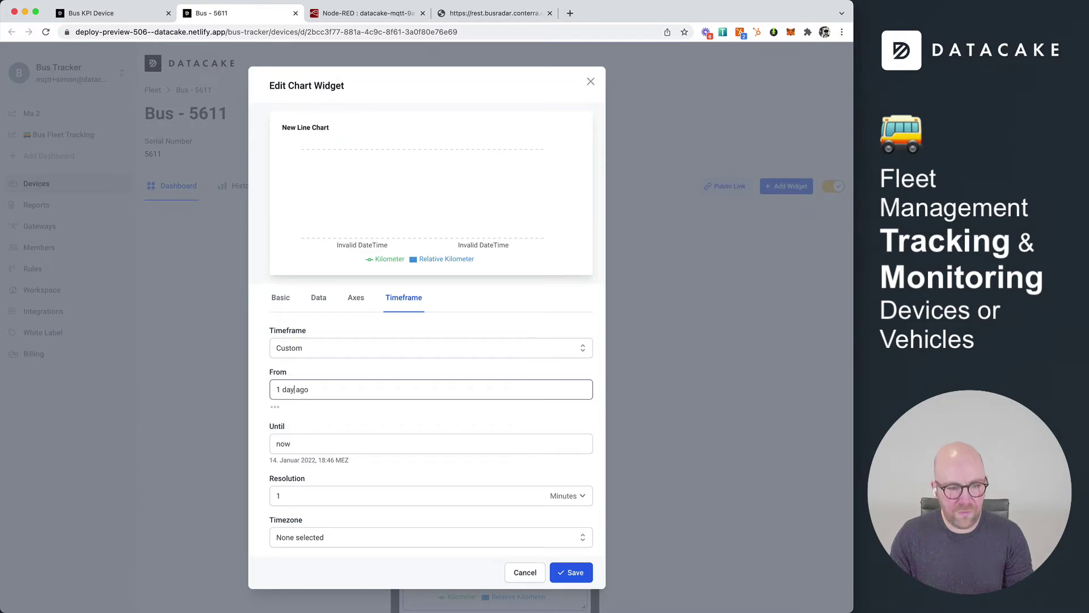
{"action": "left_click", "coordinate": [284, 490]}
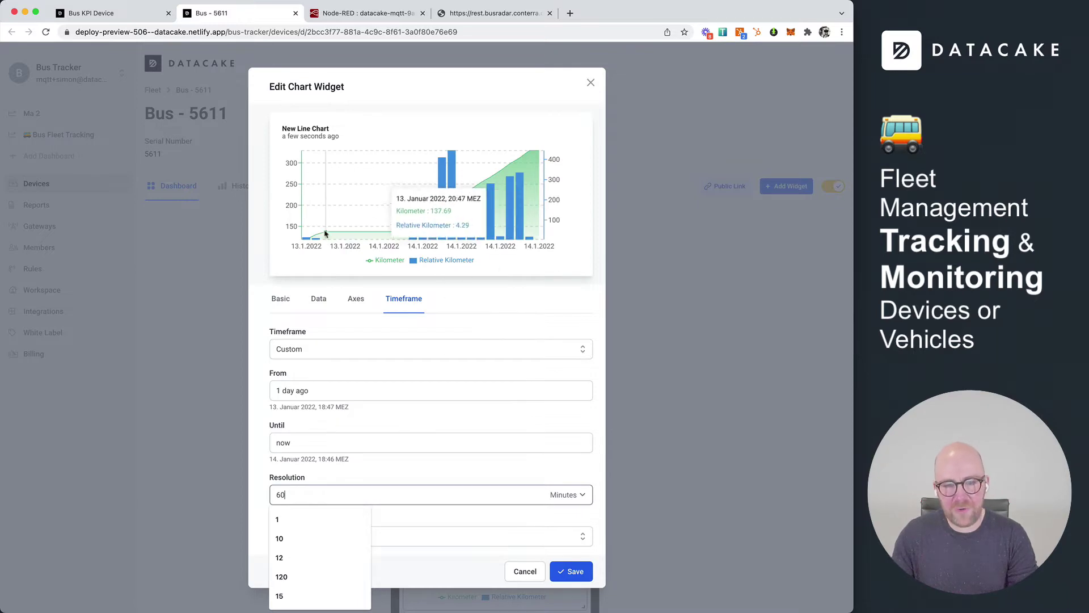
{"action": "left_click", "coordinate": [567, 572]}
{"action": "left_click", "coordinate": [832, 192]}
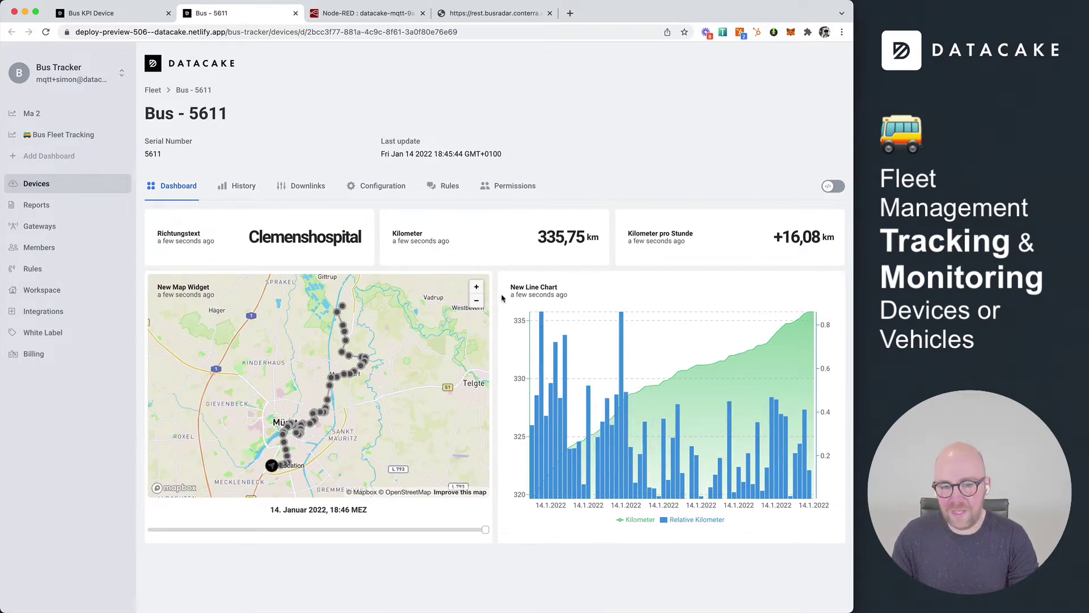
- Open Bus Fleet Tracking, view Bus - 5556's detail sidebar, then close it
{"action": "left_click", "coordinate": [54, 136]}
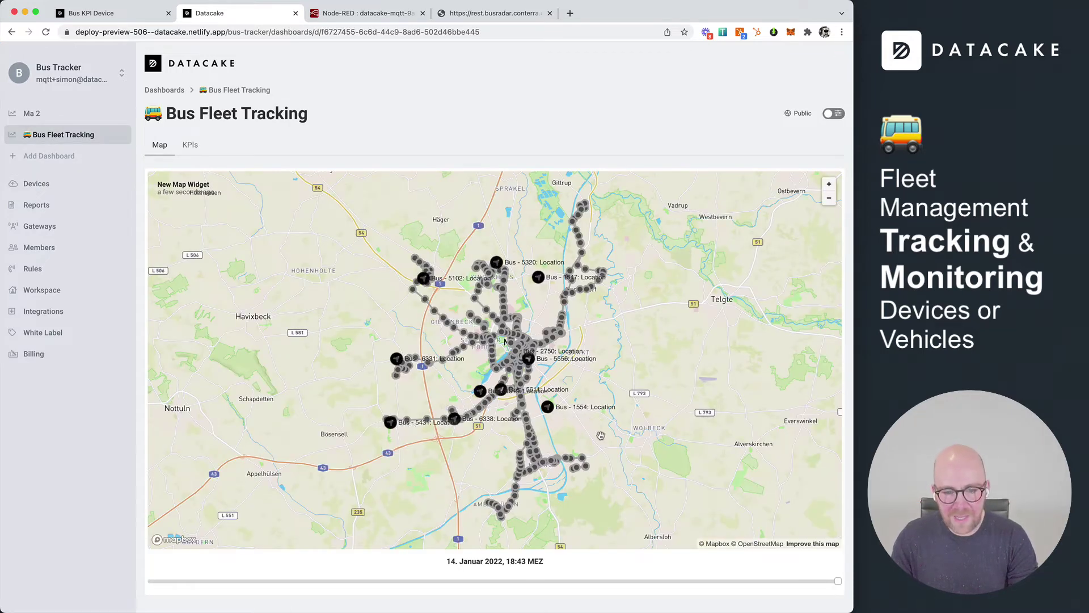
{"action": "left_click", "coordinate": [530, 359]}
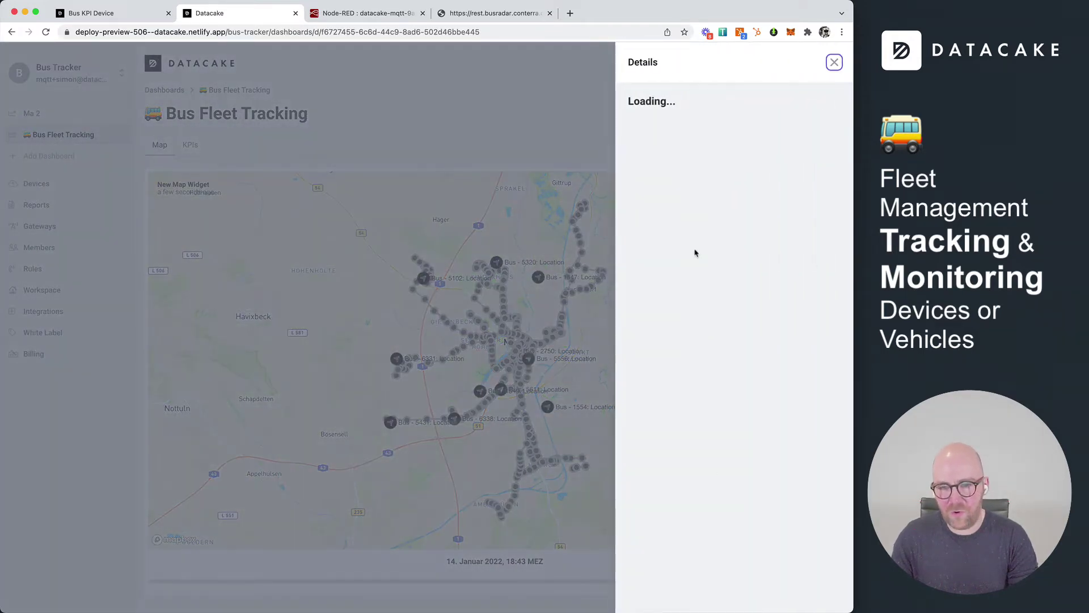
{"action": "scroll", "coordinate": [640, 326], "scroll_direction": "down", "scroll_amount": 3}
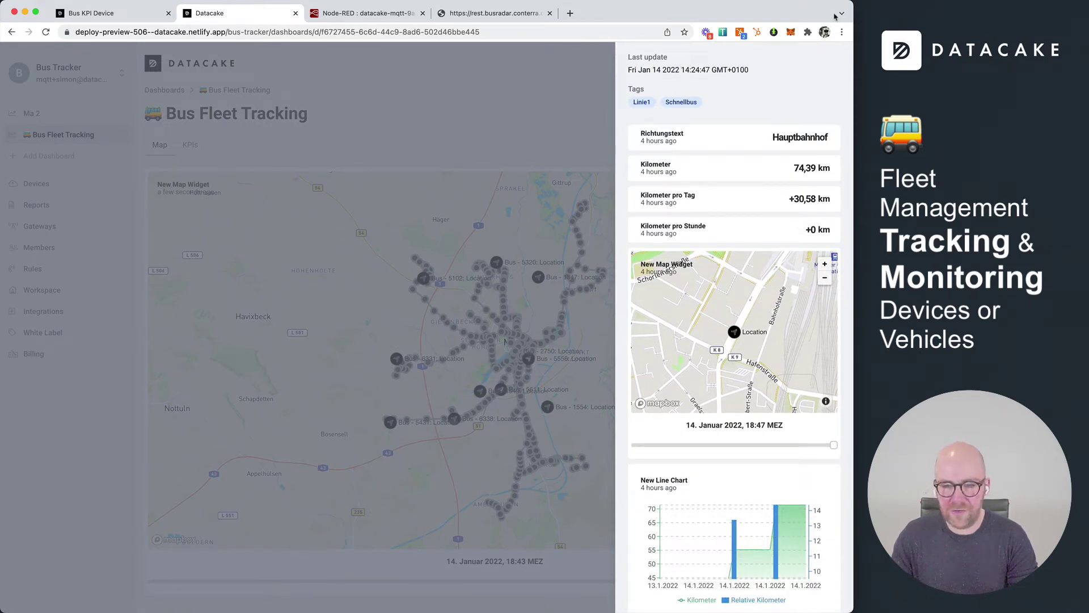
{"action": "mouse_move", "coordinate": [662, 173]}
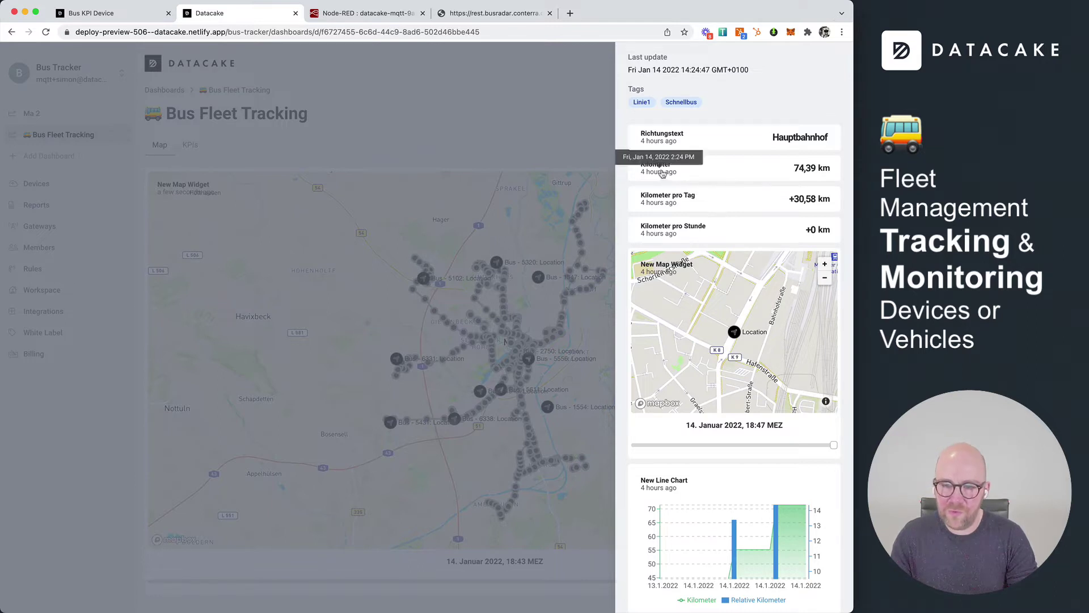
{"action": "mouse_move", "coordinate": [641, 208]}
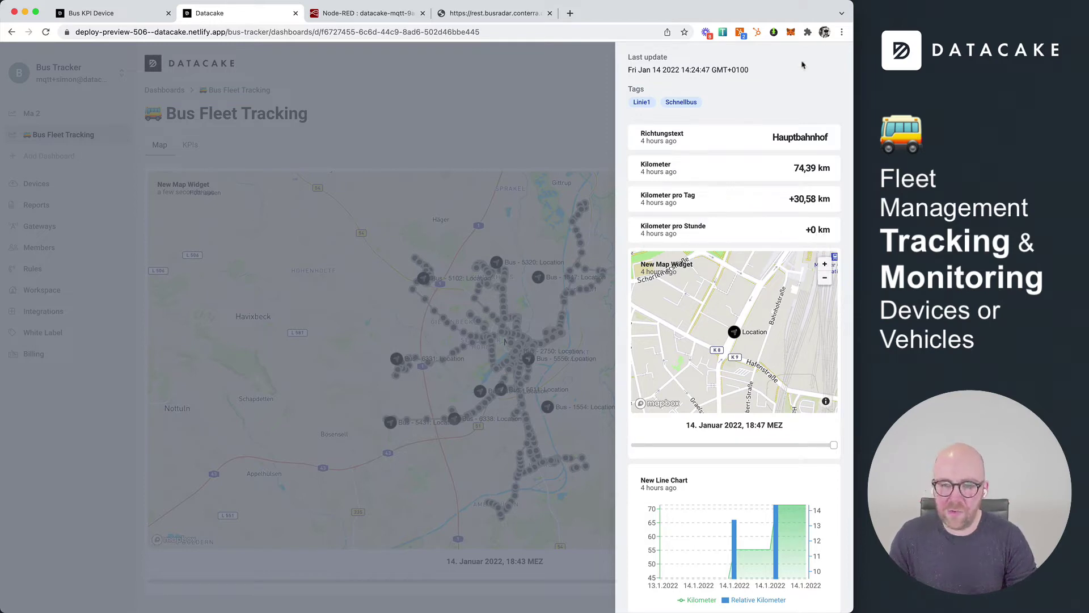
{"action": "left_click", "coordinate": [553, 137]}
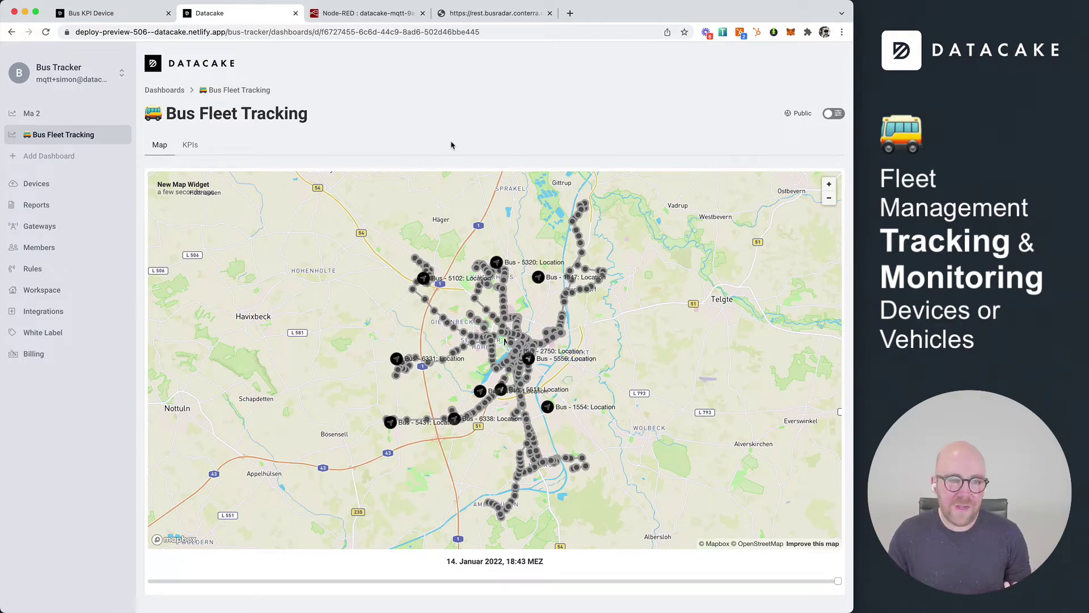
- Scroll through the rest.busradar JSON bus-position feed, then switch to the Node-RED flow
{"action": "left_click", "coordinate": [484, 14]}
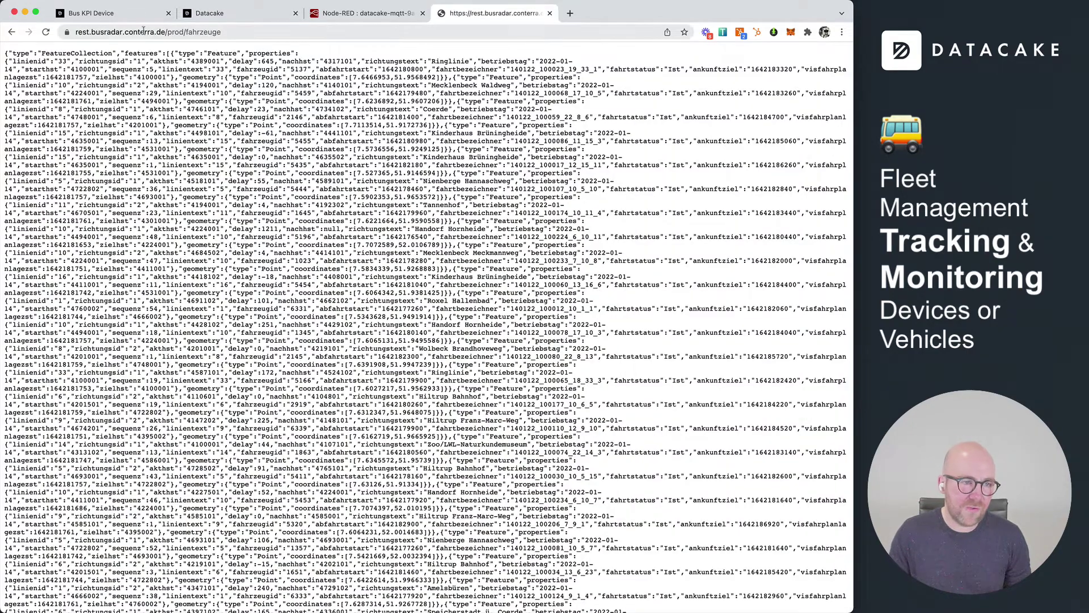
{"action": "scroll", "coordinate": [576, 240], "scroll_direction": "down", "scroll_amount": 5}
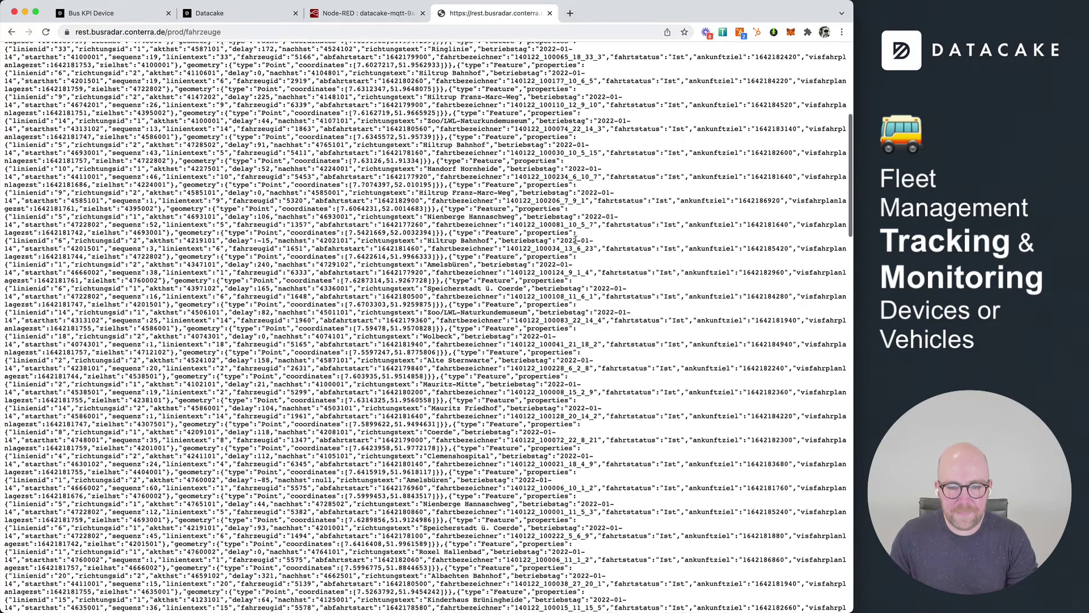
{"action": "scroll", "coordinate": [576, 240], "scroll_direction": "up", "scroll_amount": 5}
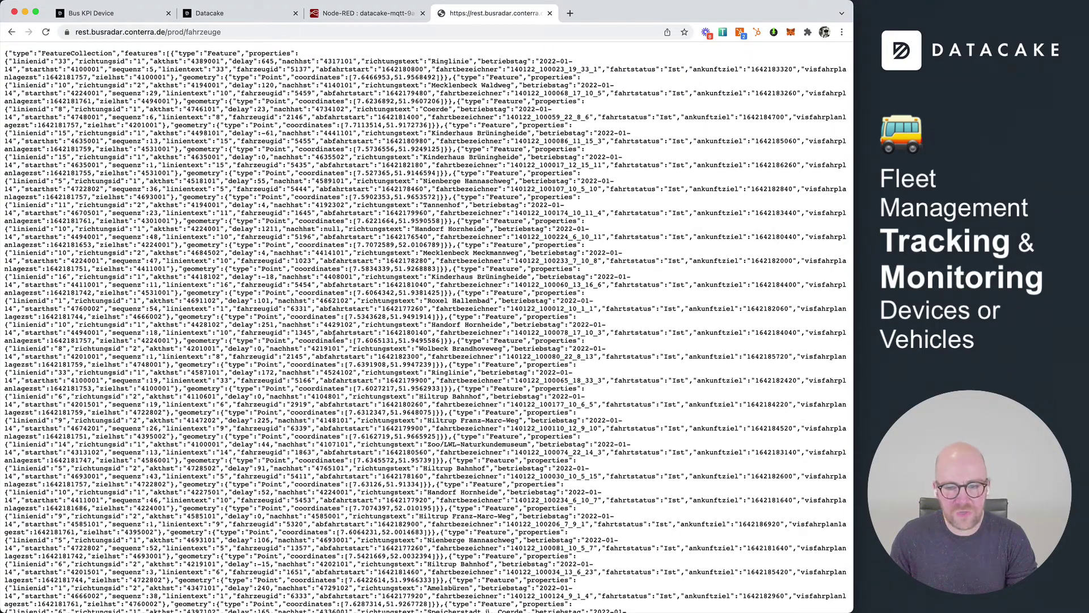
{"action": "scroll", "coordinate": [333, 339], "scroll_direction": "down", "scroll_amount": 9}
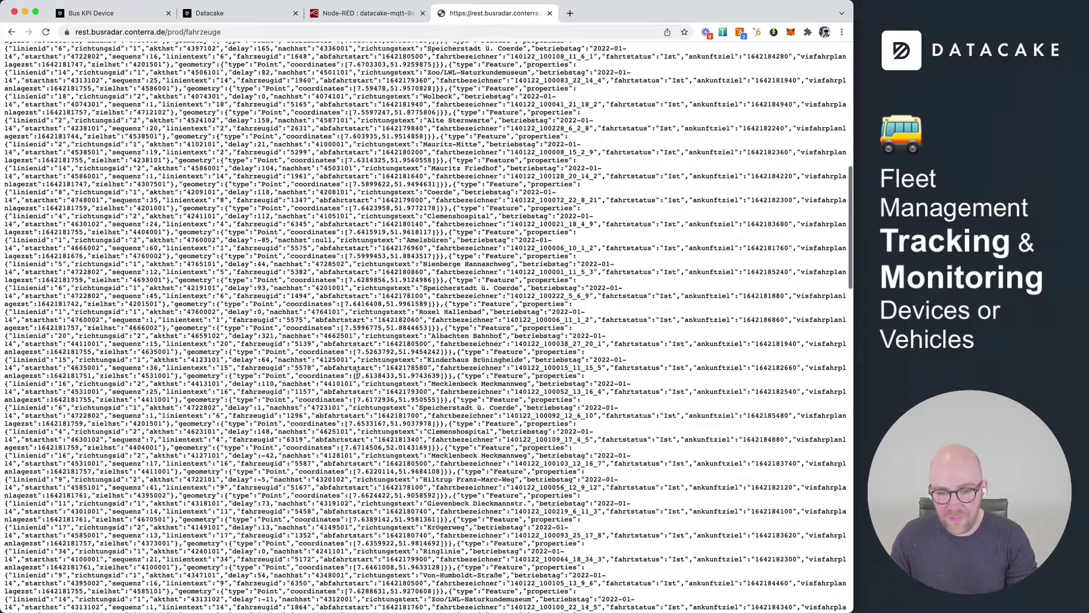
{"action": "scroll", "coordinate": [357, 375], "scroll_direction": "down", "scroll_amount": 20}
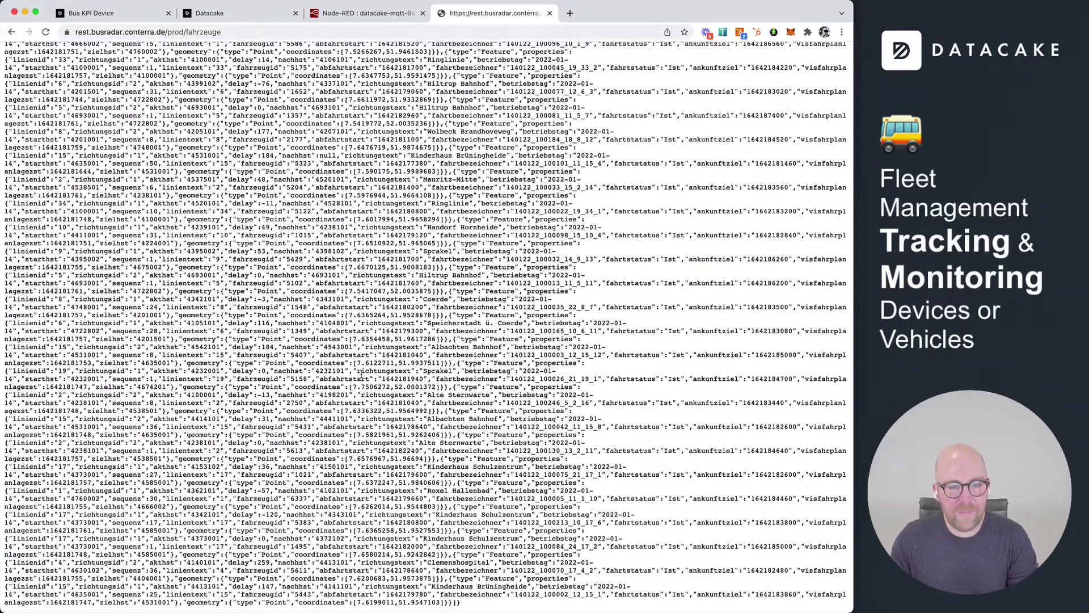
{"action": "scroll", "coordinate": [353, 349], "scroll_direction": "up", "scroll_amount": 20}
{"action": "scroll", "coordinate": [282, 313], "scroll_direction": "down", "scroll_amount": 20}
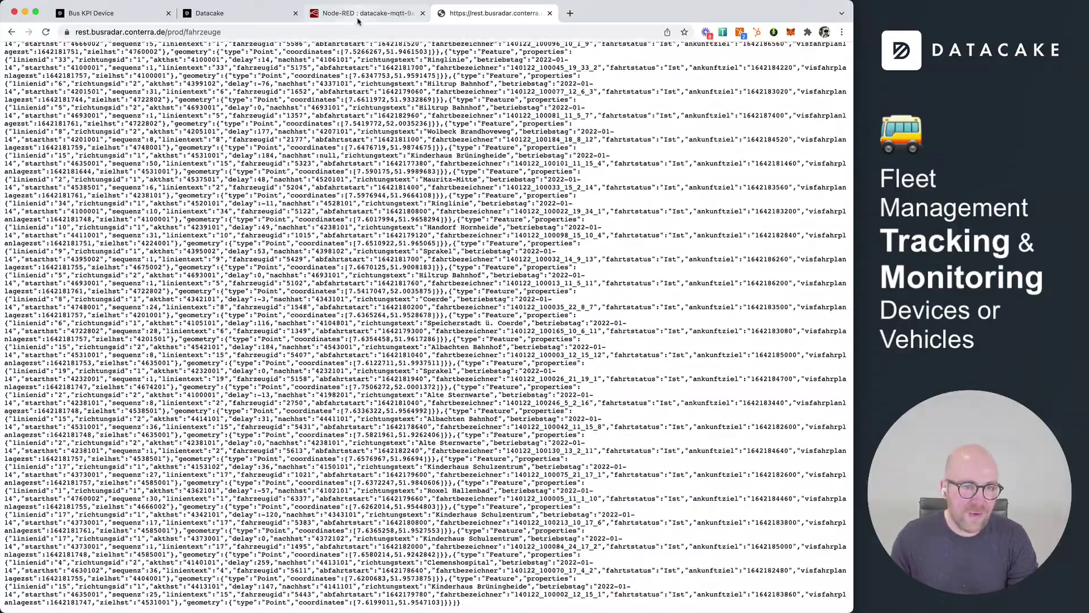
{"action": "left_click", "coordinate": [358, 17]}
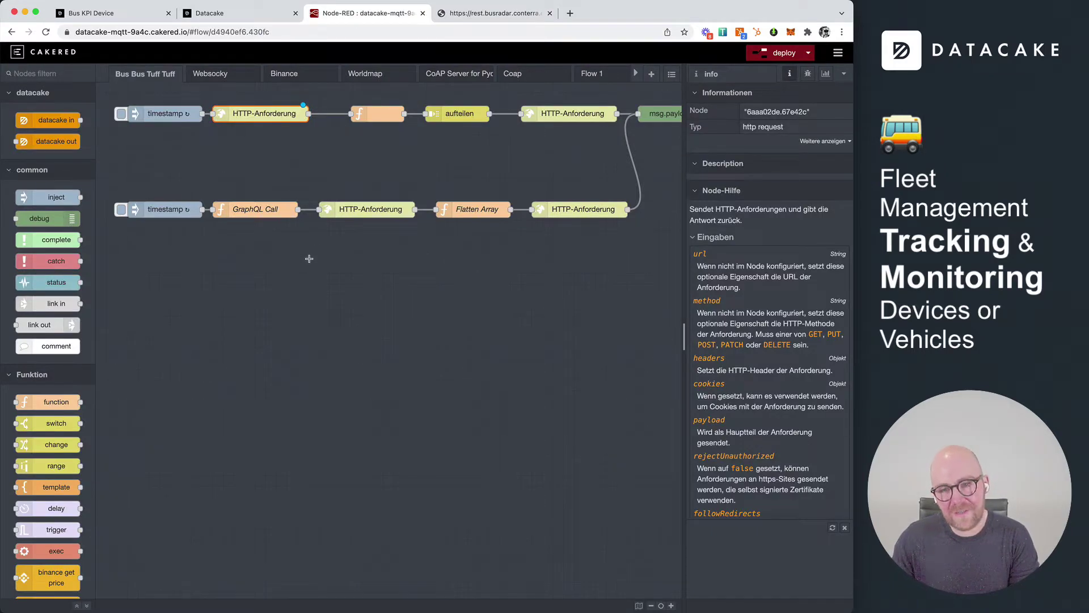
{"action": "left_click", "coordinate": [263, 177]}
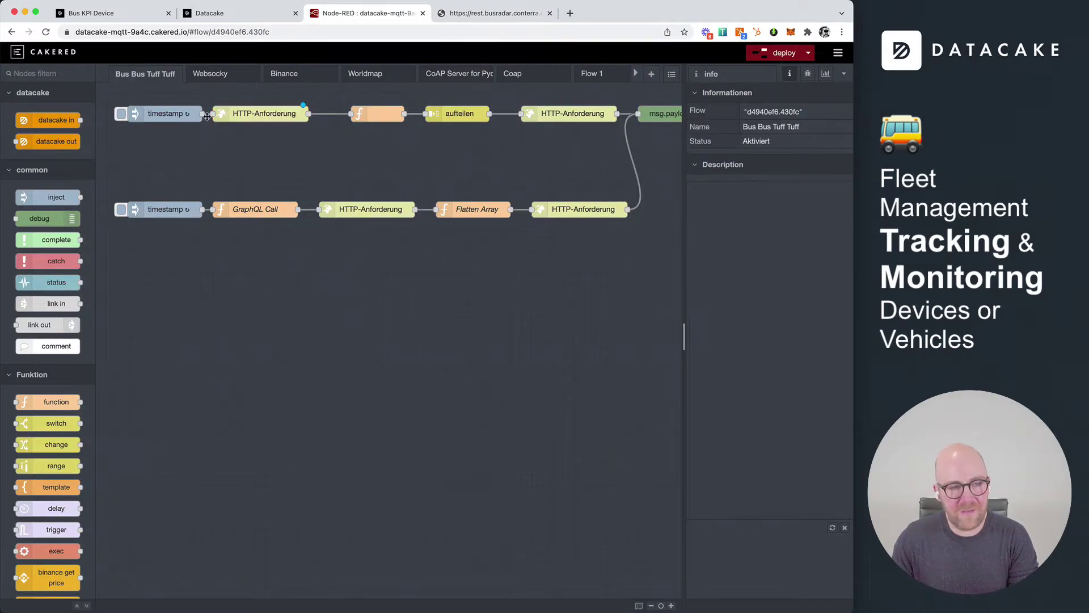
{"action": "double_click", "coordinate": [176, 114]}
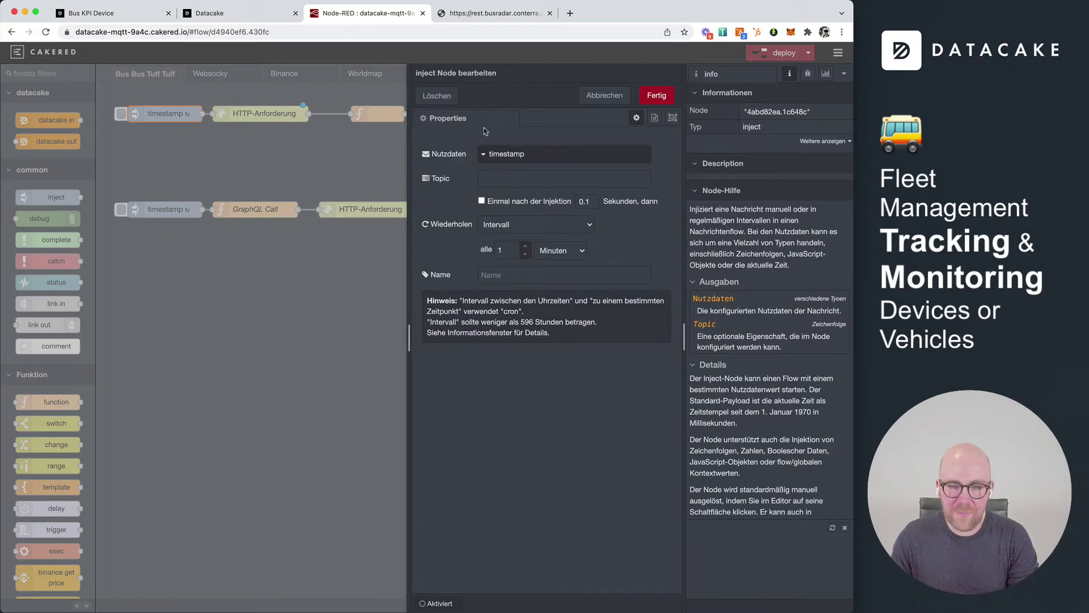
{"action": "left_click", "coordinate": [596, 99]}
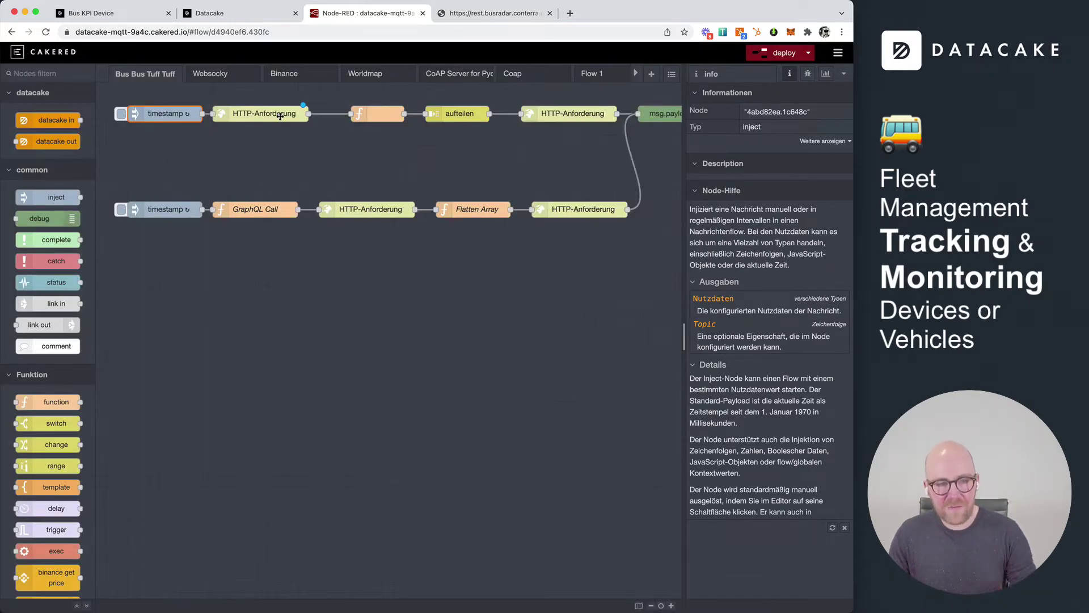
{"action": "double_click", "coordinate": [280, 116]}
{"action": "left_click", "coordinate": [593, 92]}
{"action": "double_click", "coordinate": [376, 114]}
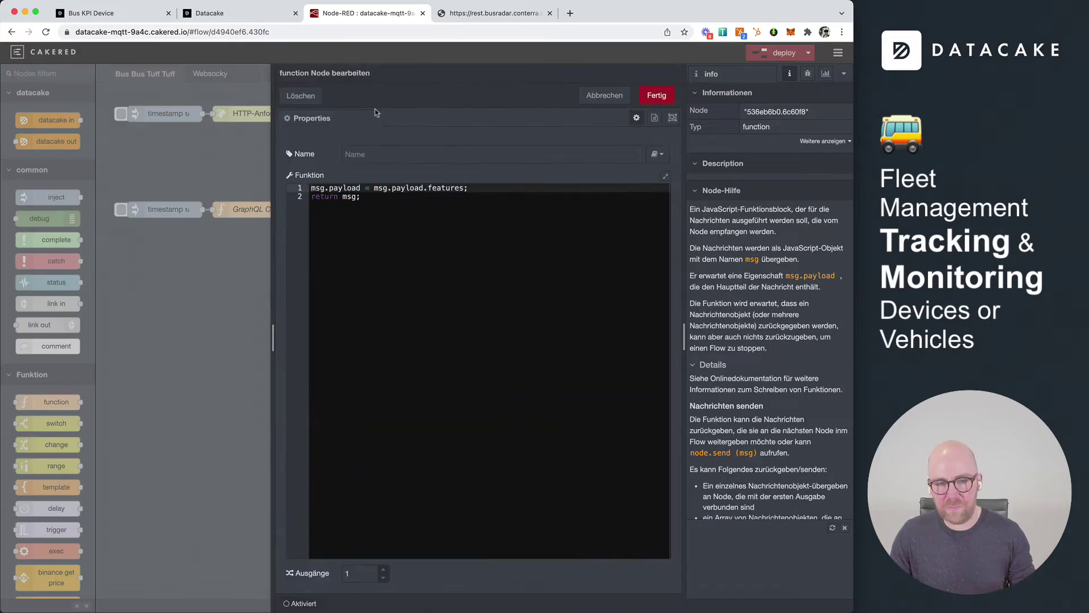
{"action": "left_click", "coordinate": [603, 96]}
{"action": "double_click", "coordinate": [590, 114]}
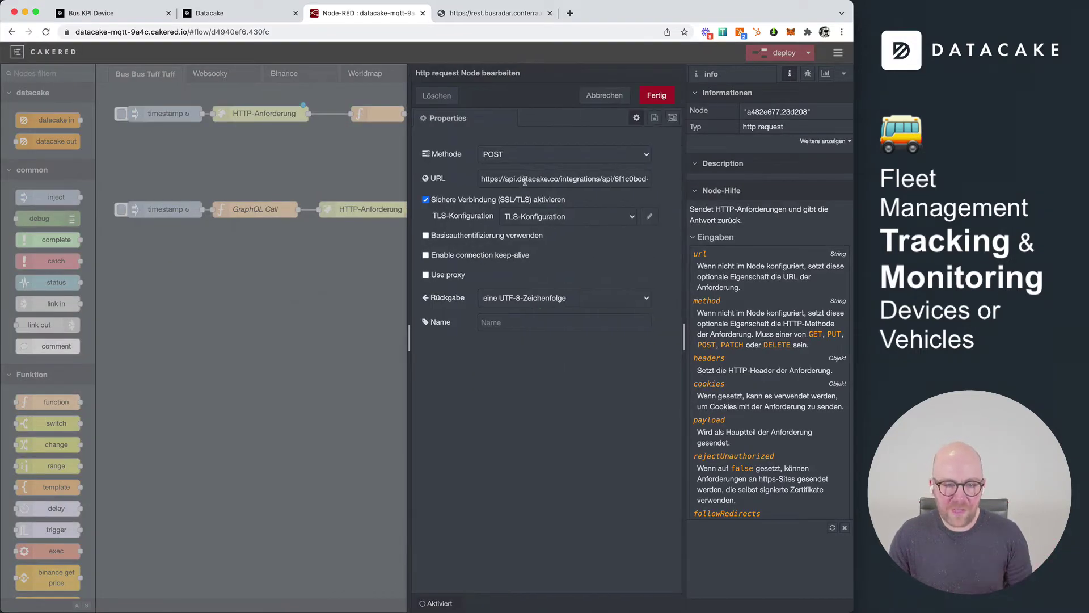
{"action": "triple_click", "coordinate": [525, 180]}
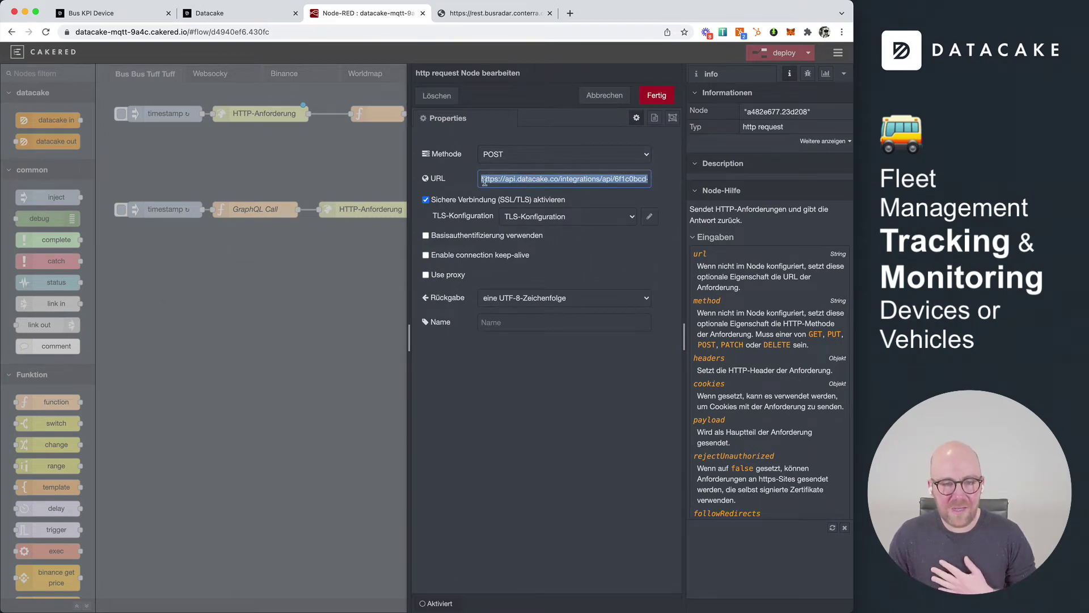
{"action": "key", "text": "Escape"}
- Return to Datacake and open the Bus - 2750 device's configuration
{"action": "left_click", "coordinate": [229, 17]}
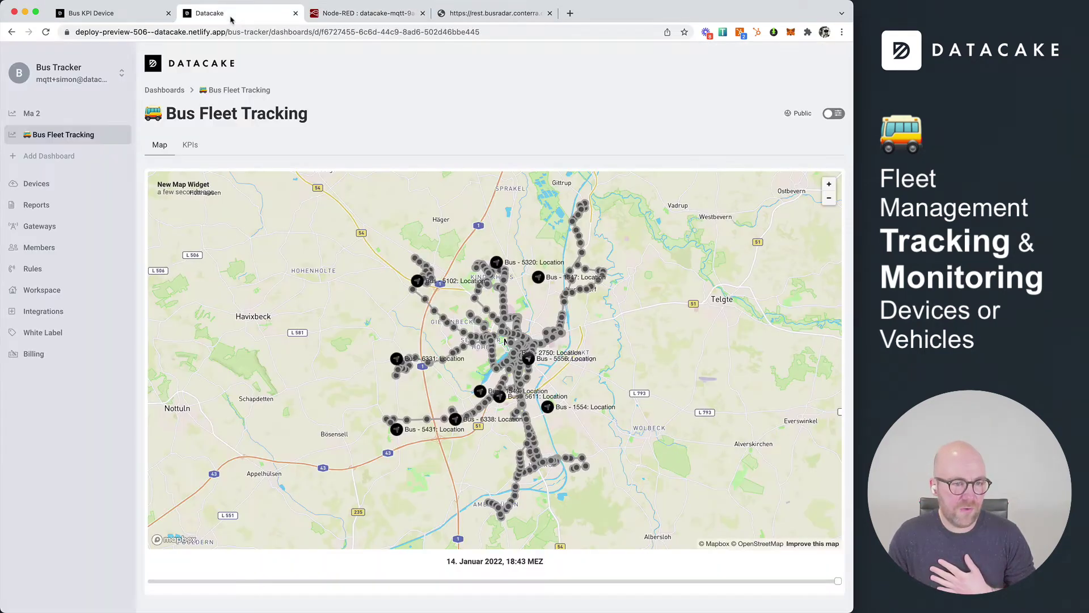
{"action": "left_click", "coordinate": [36, 184]}
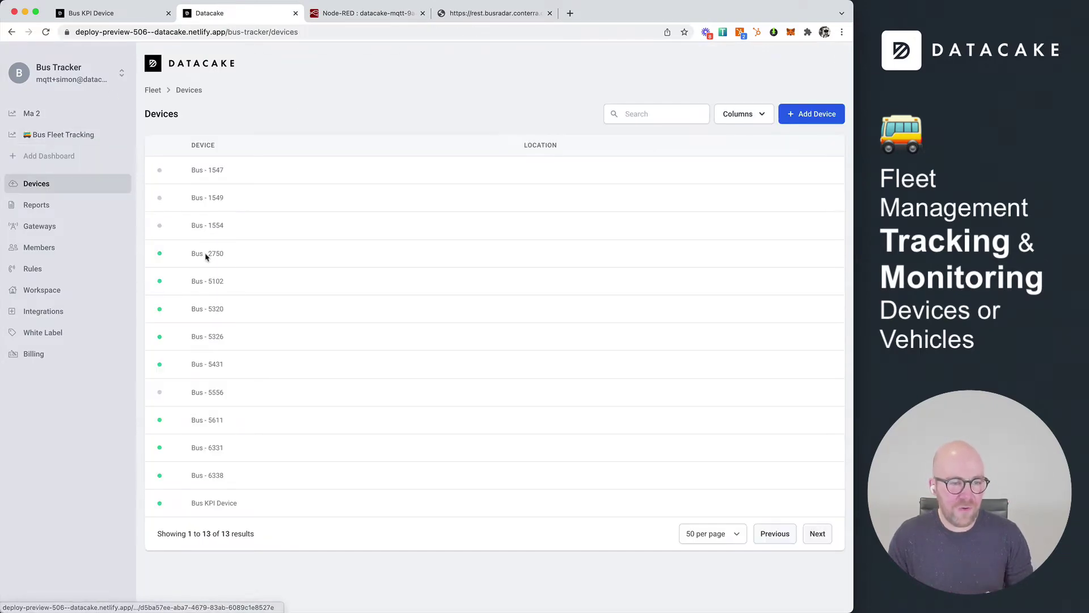
{"action": "left_click", "coordinate": [205, 254]}
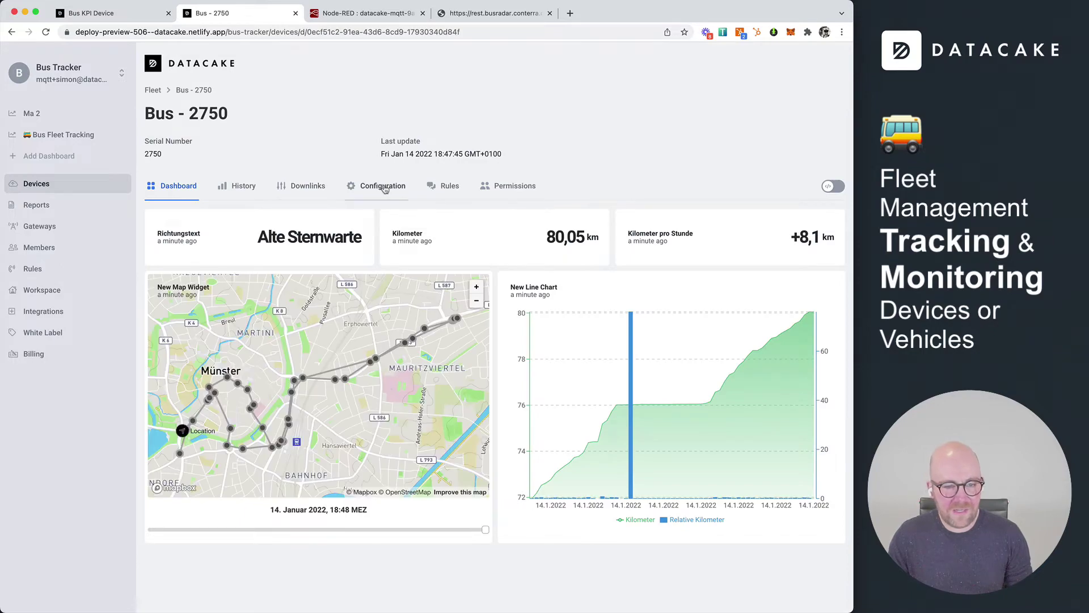
{"action": "left_click", "coordinate": [377, 186]}
- Review Bus - 2750's configuration, selecting its HTTP endpoint URL, then show its dashboard
{"action": "scroll", "coordinate": [142, 278], "scroll_direction": "down", "scroll_amount": 15}
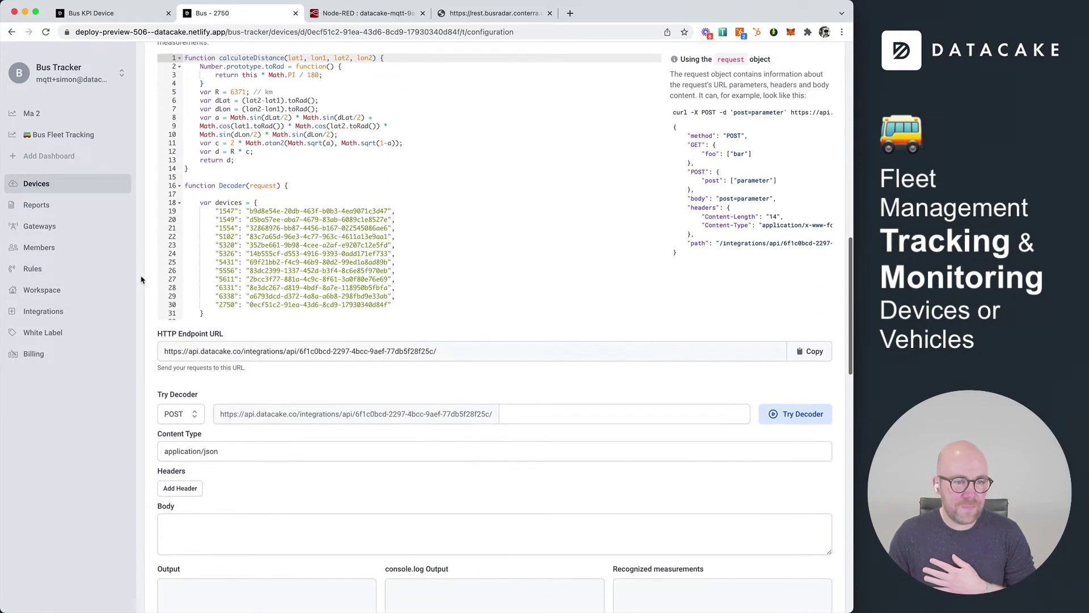
{"action": "scroll", "coordinate": [142, 278], "scroll_direction": "up", "scroll_amount": 2}
{"action": "scroll", "coordinate": [187, 273], "scroll_direction": "down", "scroll_amount": 15}
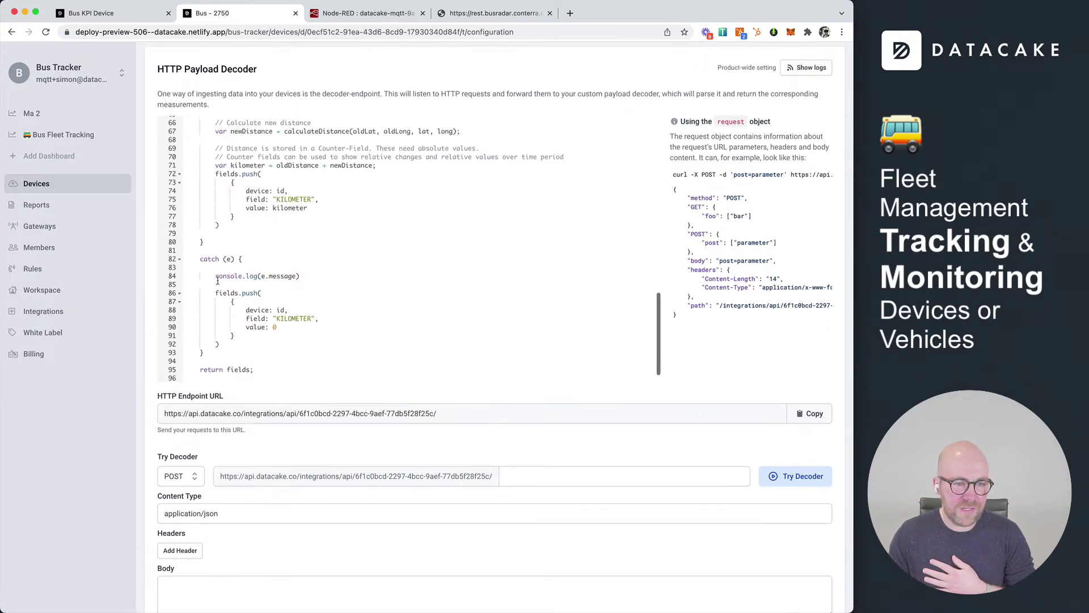
{"action": "scroll", "coordinate": [156, 278], "scroll_direction": "down", "scroll_amount": 10}
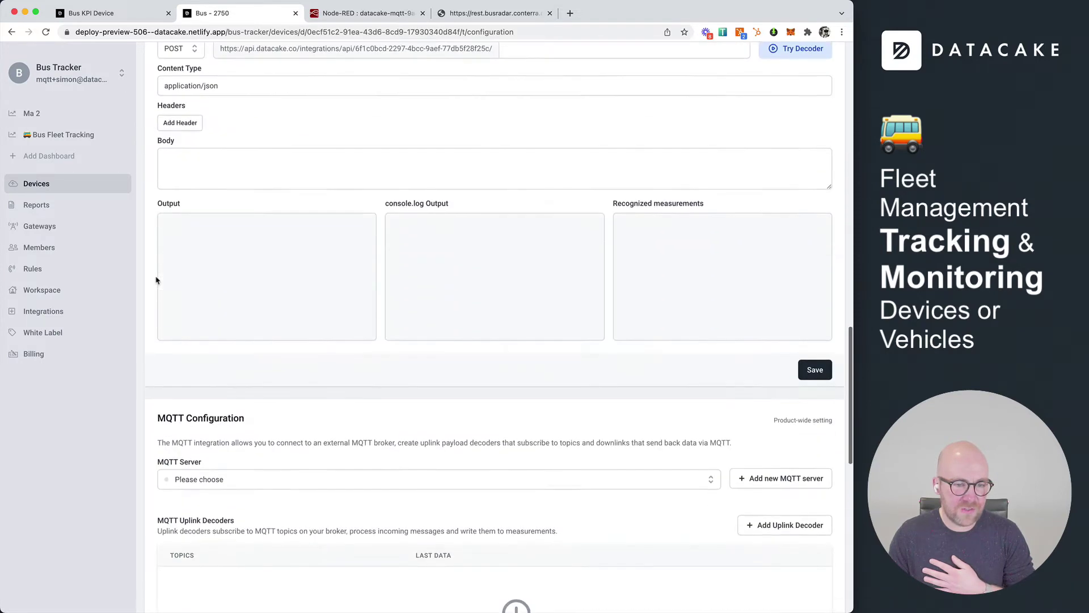
{"action": "scroll", "coordinate": [157, 281], "scroll_direction": "up", "scroll_amount": 10}
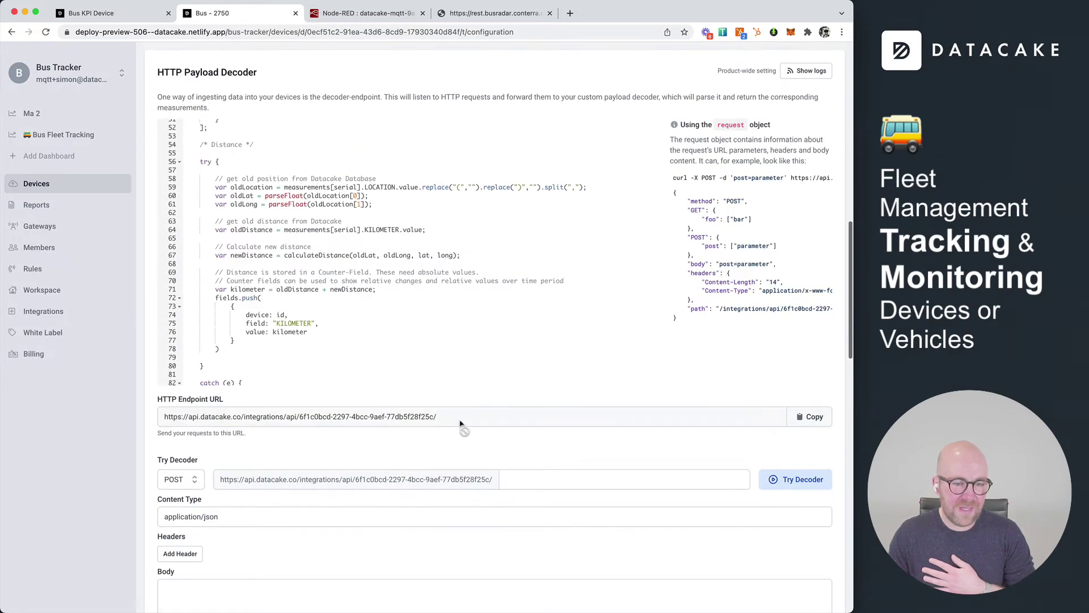
{"action": "left_click_drag", "start_coordinate": [459, 420], "coordinate": [158, 418]}
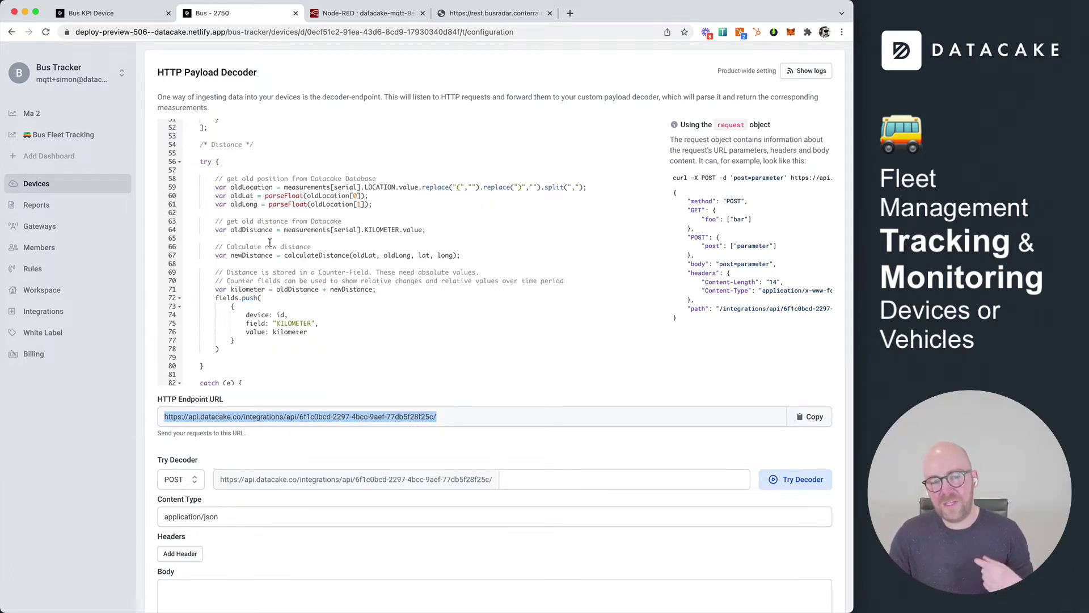
{"action": "scroll", "coordinate": [147, 342], "scroll_direction": "down", "scroll_amount": 15}
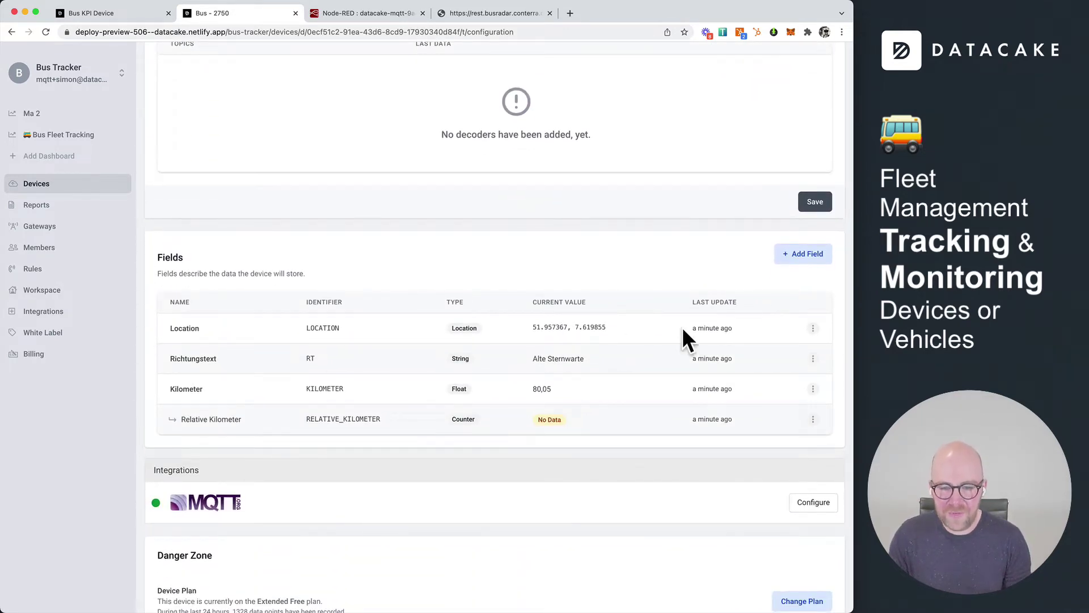
{"action": "scroll", "coordinate": [170, 352], "scroll_direction": "up", "scroll_amount": 15}
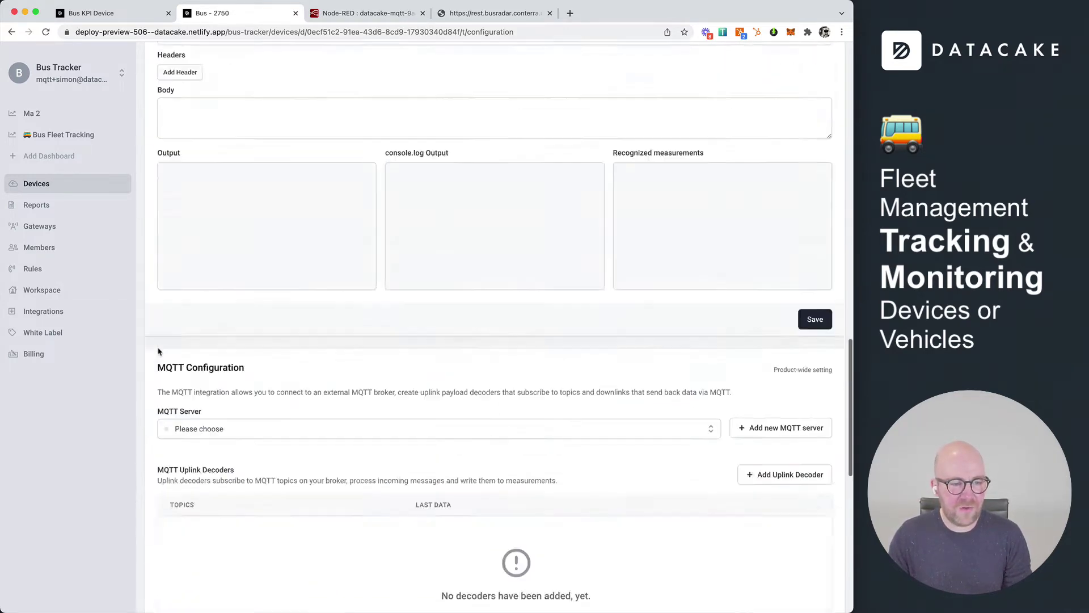
{"action": "left_click", "coordinate": [192, 189]}
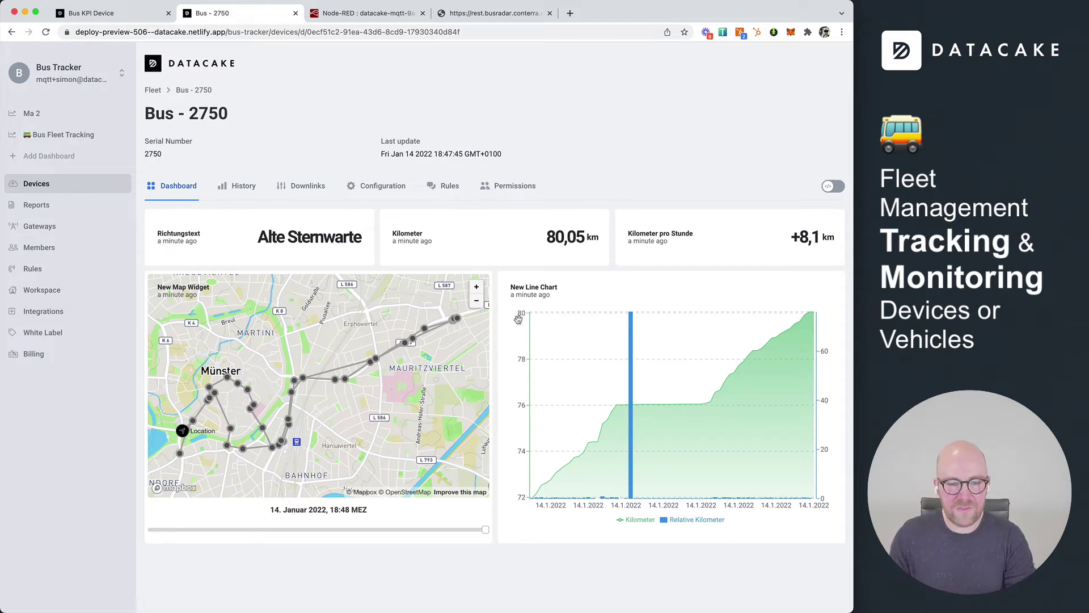
- Open Bus Fleet Tracking, rewind the map, and check Bus 5556's details with its route at 18:41
{"action": "left_click", "coordinate": [63, 134]}
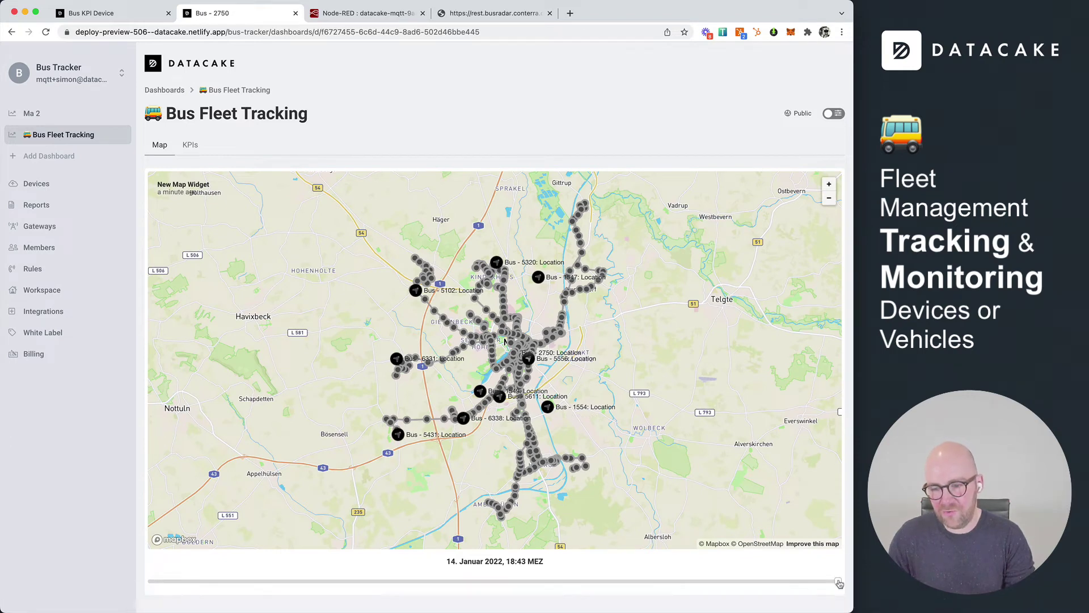
{"action": "mouse_move", "coordinate": [838, 583]}
{"action": "left_mouse_down"}
{"action": "mouse_move", "coordinate": [170, 576]}
{"action": "mouse_move", "coordinate": [671, 581]}
{"action": "left_mouse_up"}
{"action": "left_click", "coordinate": [567, 365]}
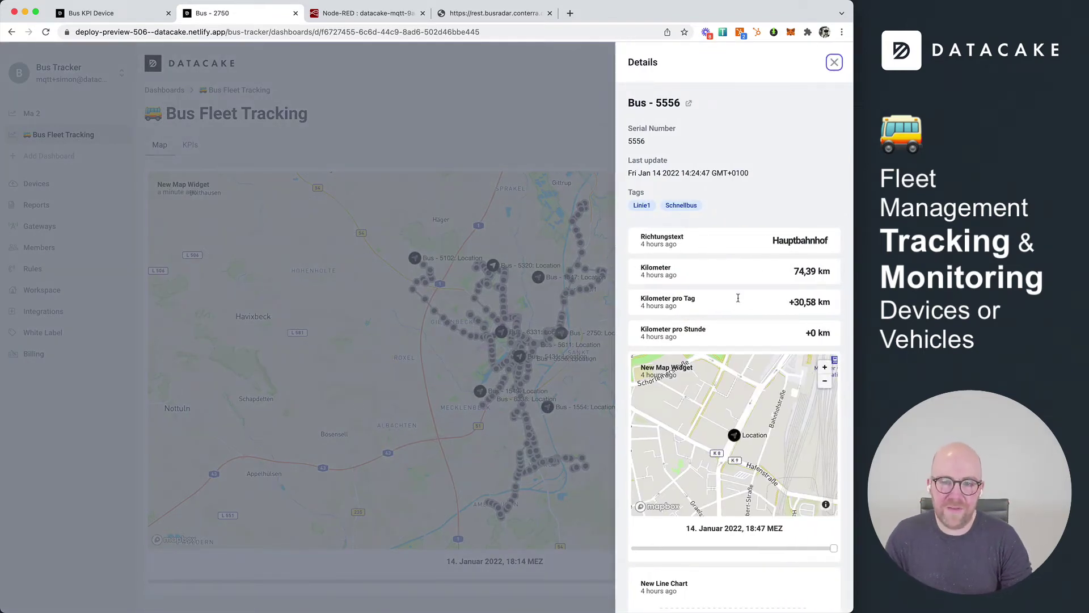
{"action": "scroll", "coordinate": [624, 287], "scroll_direction": "down", "scroll_amount": 3}
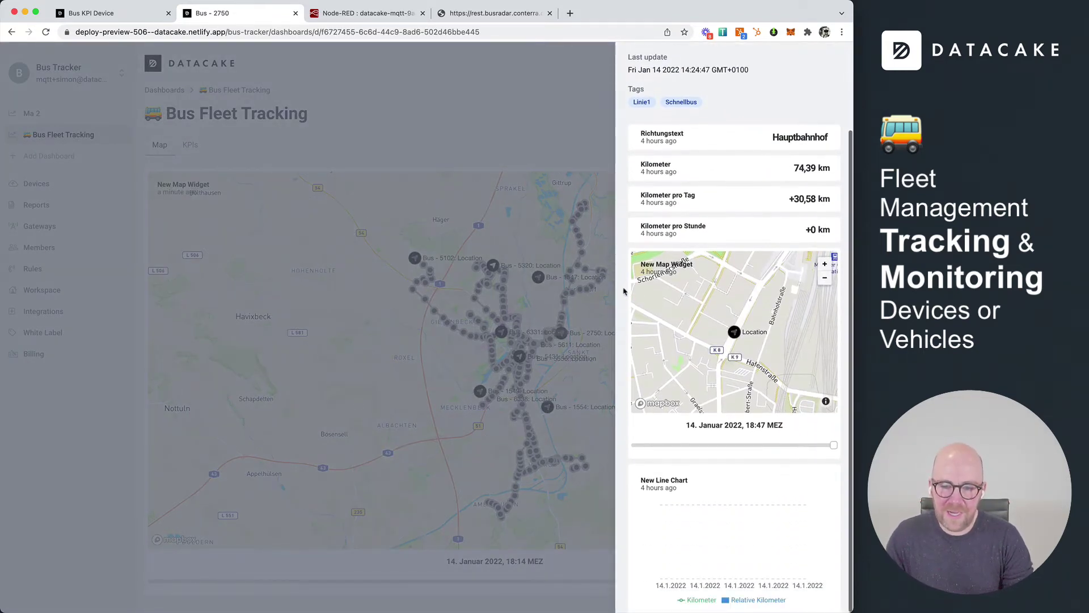
{"action": "scroll", "coordinate": [635, 317], "scroll_direction": "up", "scroll_amount": 3}
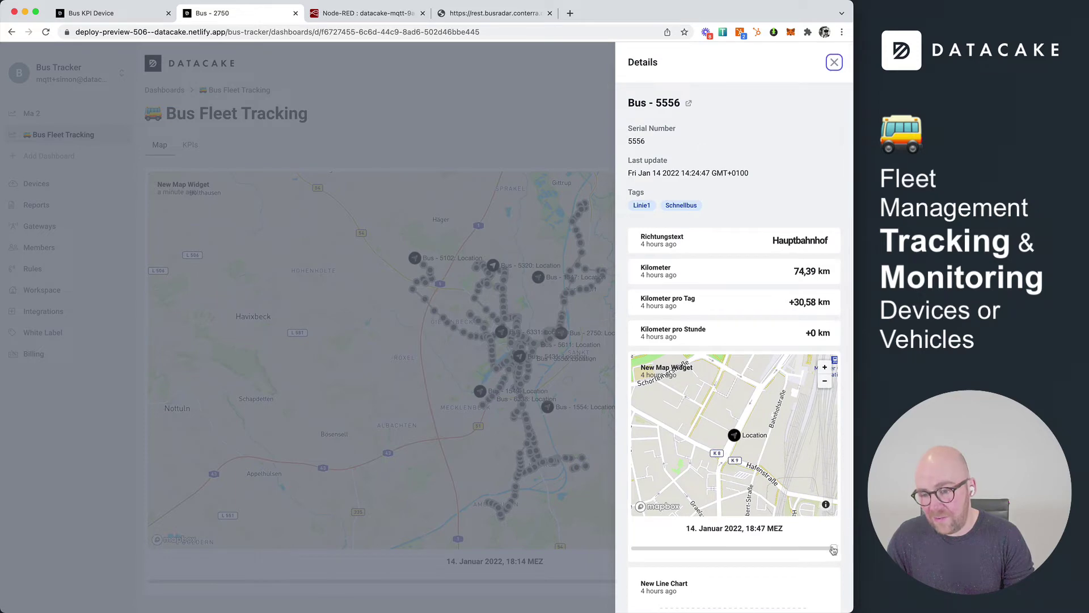
{"action": "left_click_drag", "start_coordinate": [834, 550], "coordinate": [813, 545]}
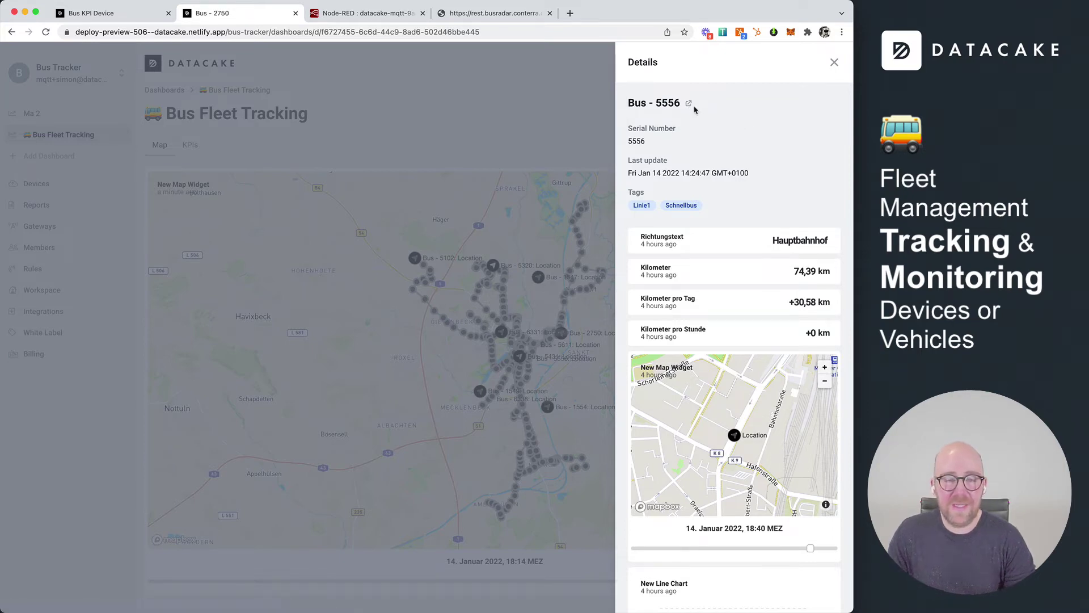
{"action": "left_click", "coordinate": [835, 62]}
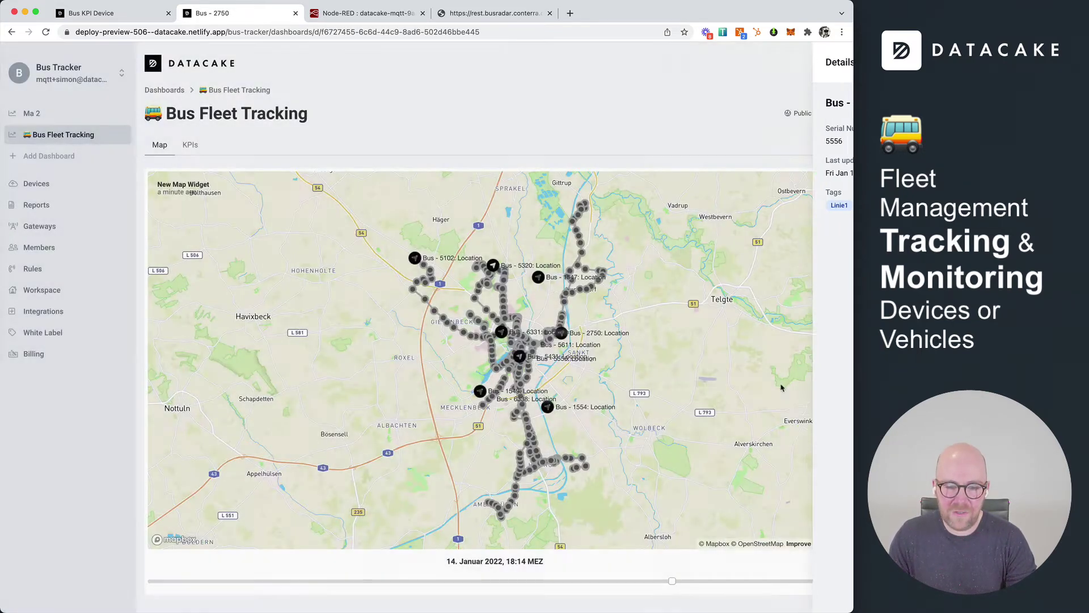
- Rewind the fleet map to 17:27, replay bus movements, then show the KPIs
{"action": "left_click_drag", "start_coordinate": [673, 581], "coordinate": [597, 579]}
{"action": "left_click_drag", "start_coordinate": [383, 591], "coordinate": [803, 564]}
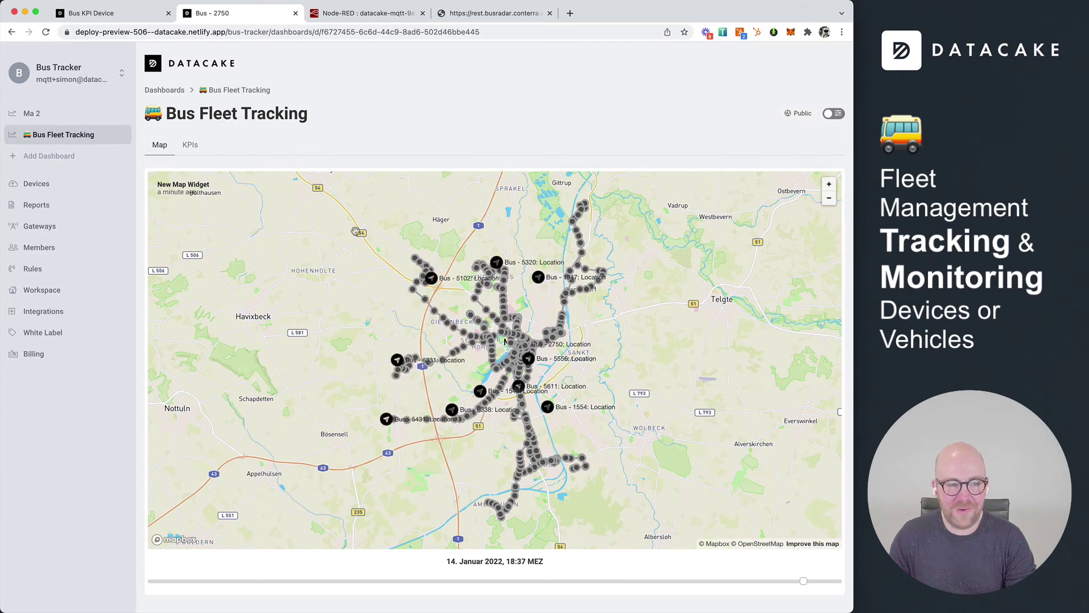
{"action": "left_click", "coordinate": [195, 150]}
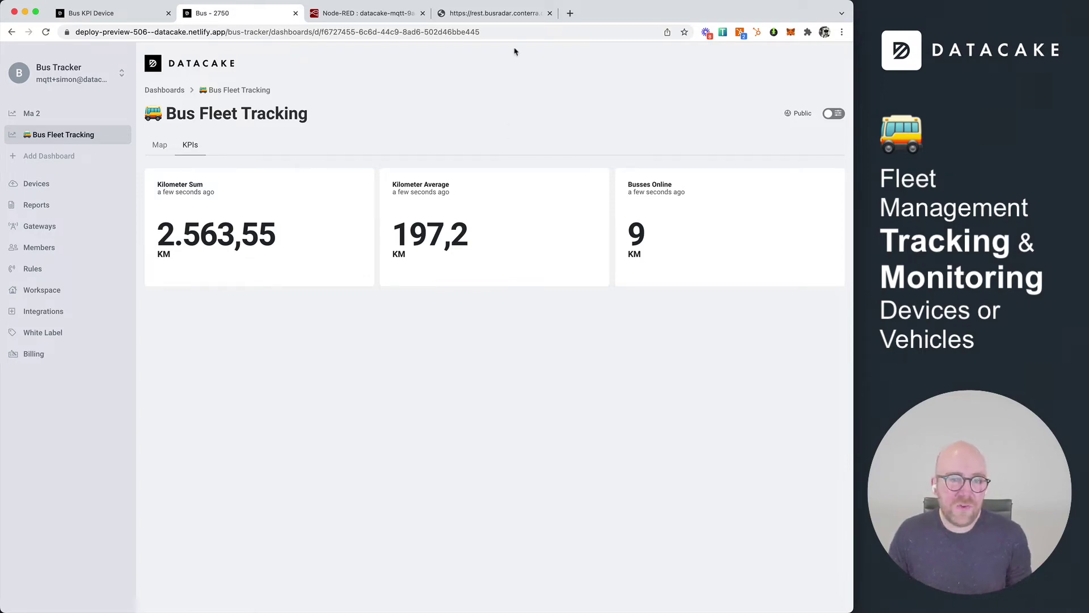
- Check the JSON feed, highlight the KPIs 9, 2.563,55 and 197,2, then return to the map
{"action": "left_click", "coordinate": [511, 13]}
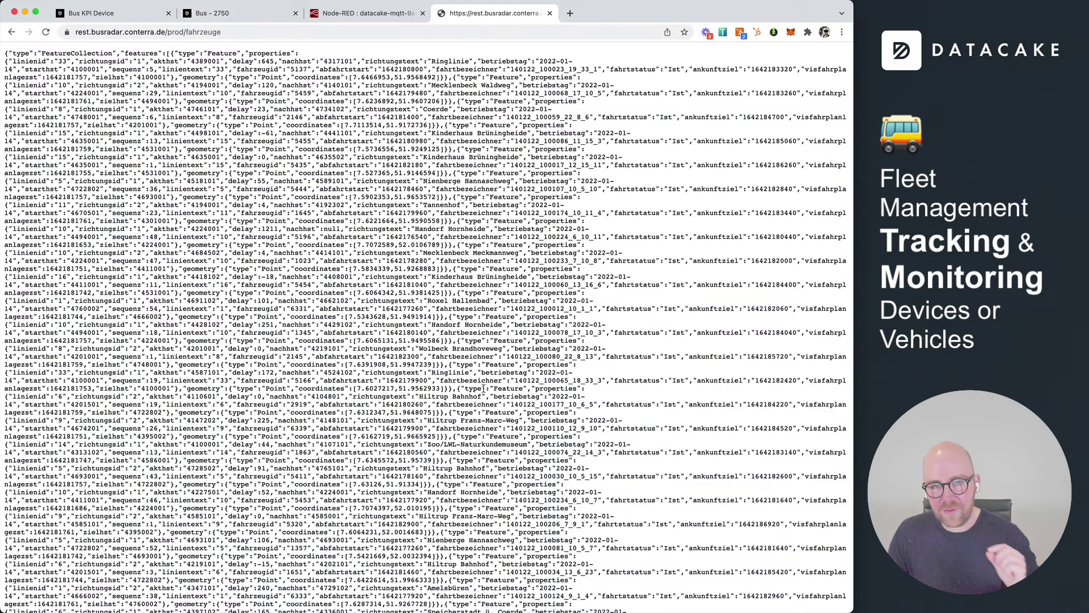
{"action": "left_click", "coordinate": [258, 19]}
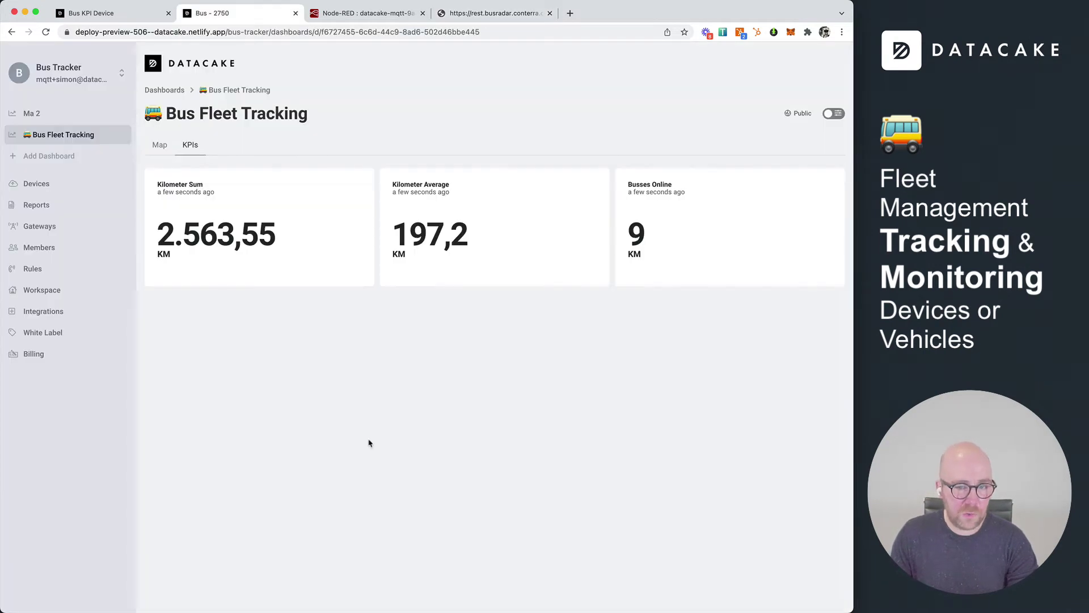
{"action": "left_click_drag", "start_coordinate": [641, 237], "coordinate": [620, 246]}
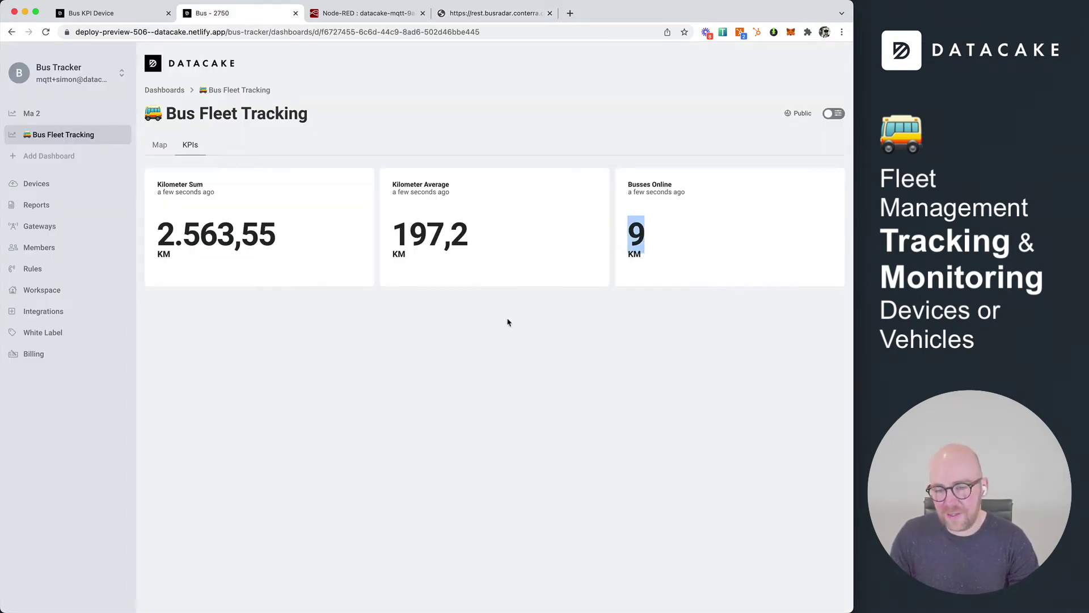
{"action": "left_click", "coordinate": [431, 324]}
{"action": "left_click_drag", "start_coordinate": [158, 238], "coordinate": [304, 242]}
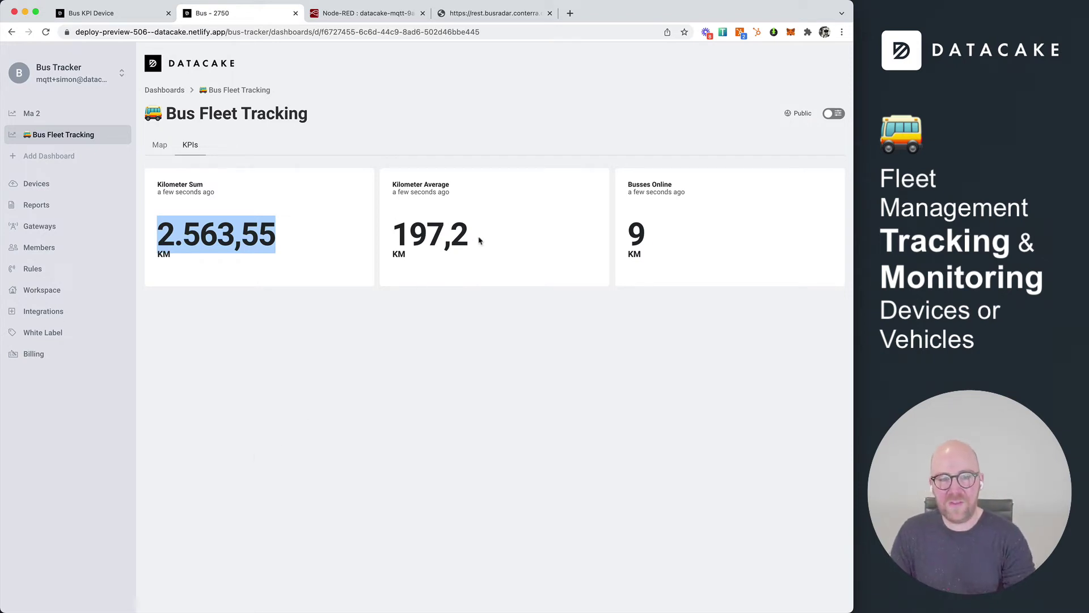
{"action": "left_click_drag", "start_coordinate": [476, 239], "coordinate": [385, 233]}
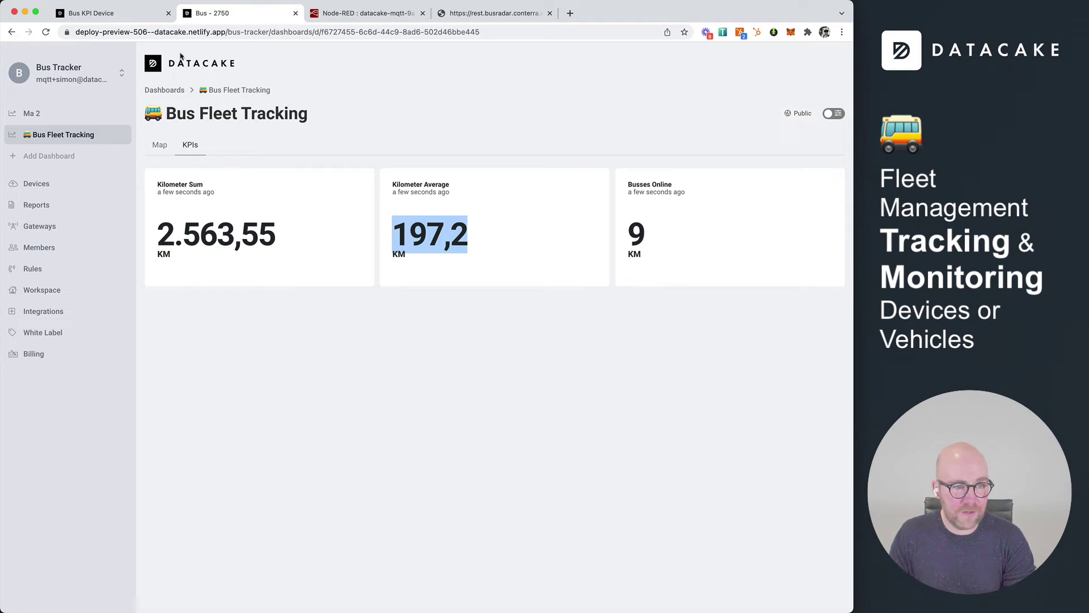
{"action": "left_click", "coordinate": [154, 18]}
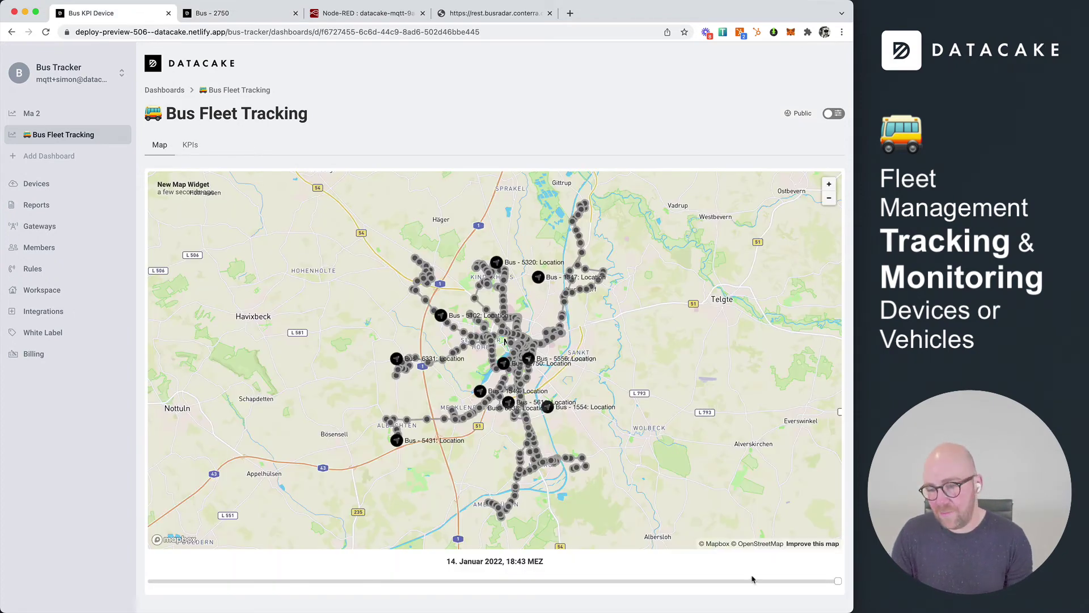
- Set the fleet map to an earlier time, zoom in, and review Bus 5611's details and earlier route
{"action": "left_click_drag", "start_coordinate": [837, 583], "coordinate": [657, 590]}
{"action": "scroll", "coordinate": [505, 376], "scroll_direction": "up", "scroll_amount": 5}
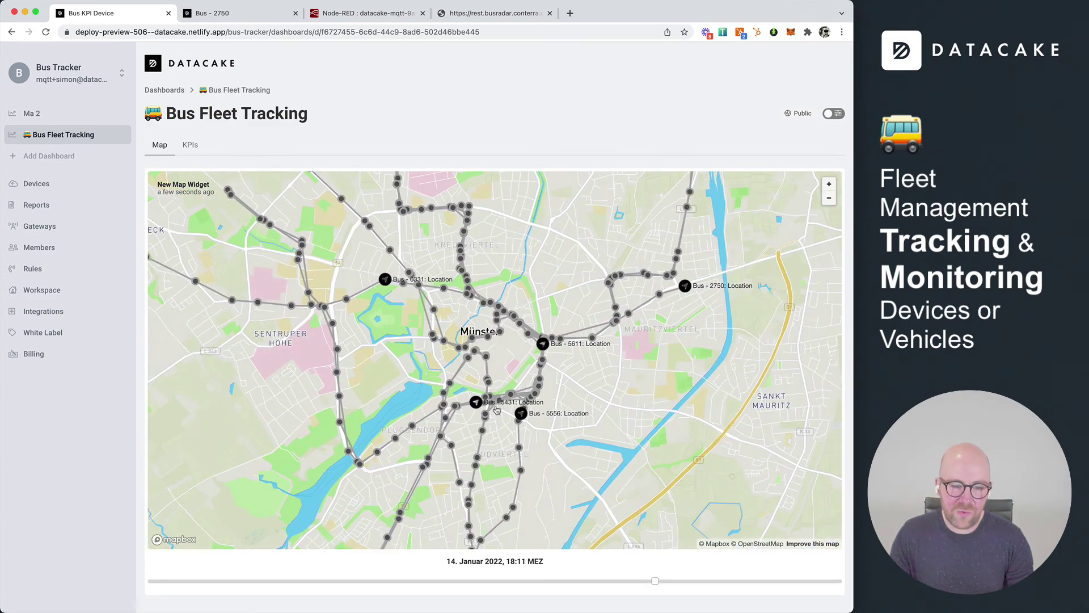
{"action": "scroll", "coordinate": [505, 376], "scroll_direction": "up", "scroll_amount": 5}
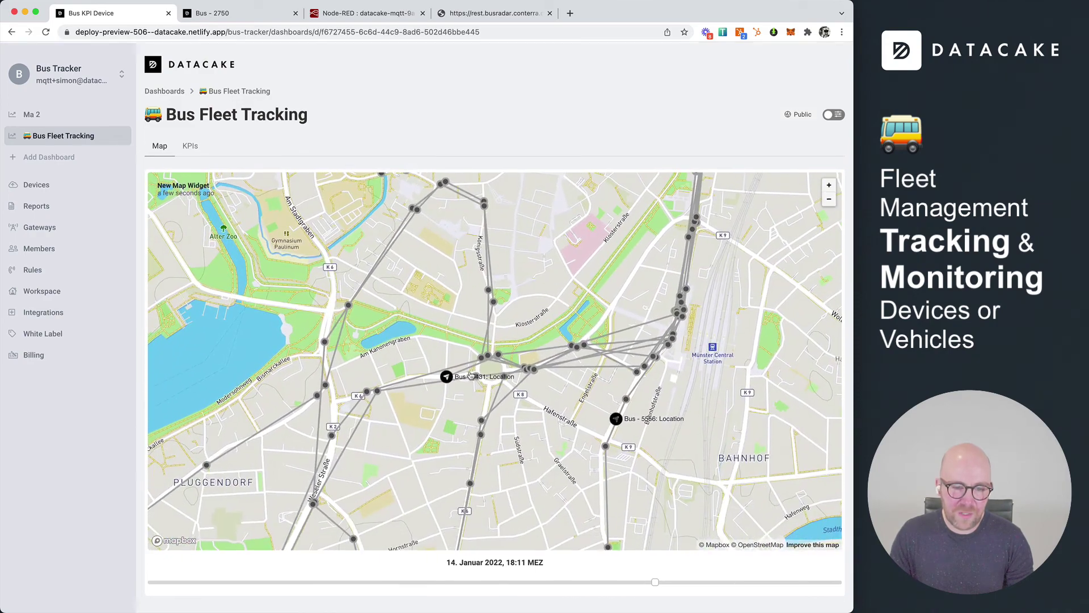
{"action": "scroll", "coordinate": [450, 320], "scroll_direction": "up", "scroll_amount": 3}
{"action": "scroll", "coordinate": [454, 397], "scroll_direction": "down", "scroll_amount": 8}
{"action": "left_click", "coordinate": [547, 331]}
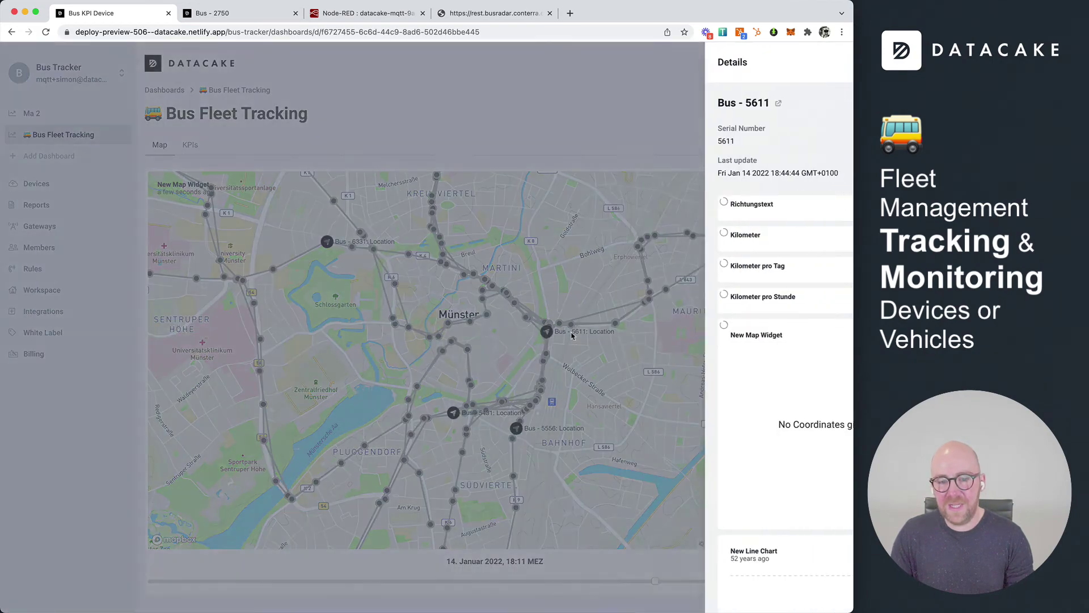
{"action": "scroll", "coordinate": [626, 323], "scroll_direction": "down", "scroll_amount": 3}
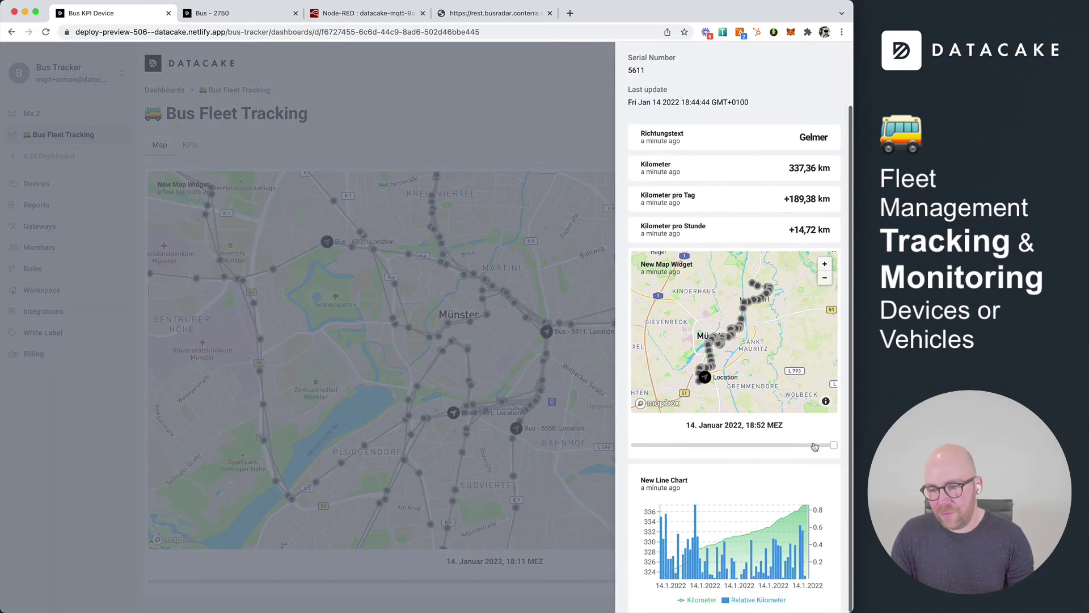
{"action": "mouse_move", "coordinate": [833, 446]}
{"action": "left_mouse_down"}
{"action": "mouse_move", "coordinate": [639, 447]}
{"action": "mouse_move", "coordinate": [843, 447]}
{"action": "mouse_move", "coordinate": [579, 445]}
{"action": "mouse_move", "coordinate": [848, 444]}
{"action": "left_mouse_up"}
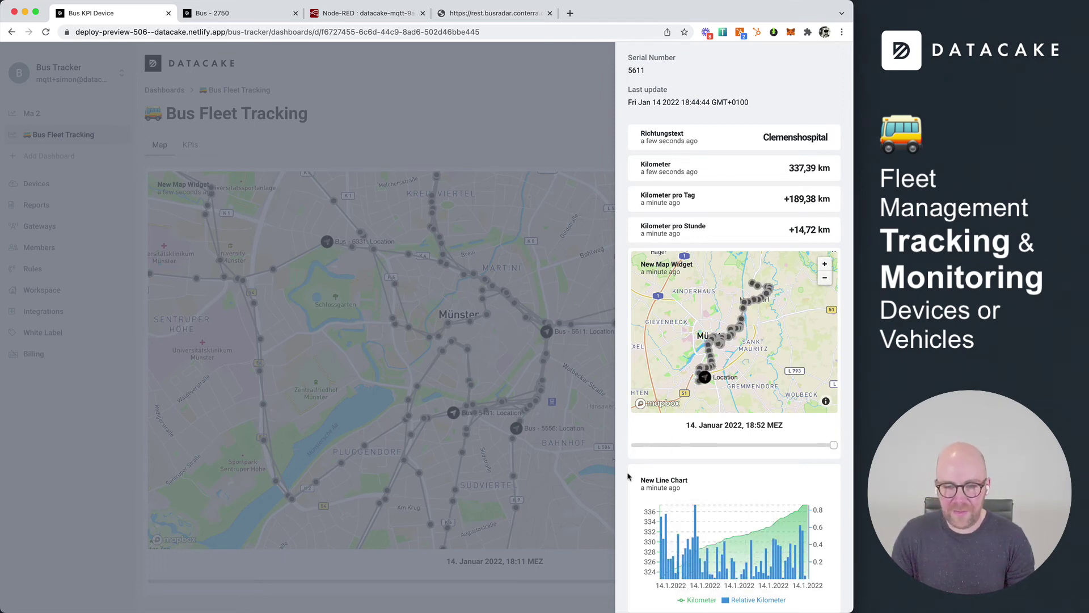
{"action": "scroll", "coordinate": [732, 398], "scroll_direction": "up", "scroll_amount": 3}
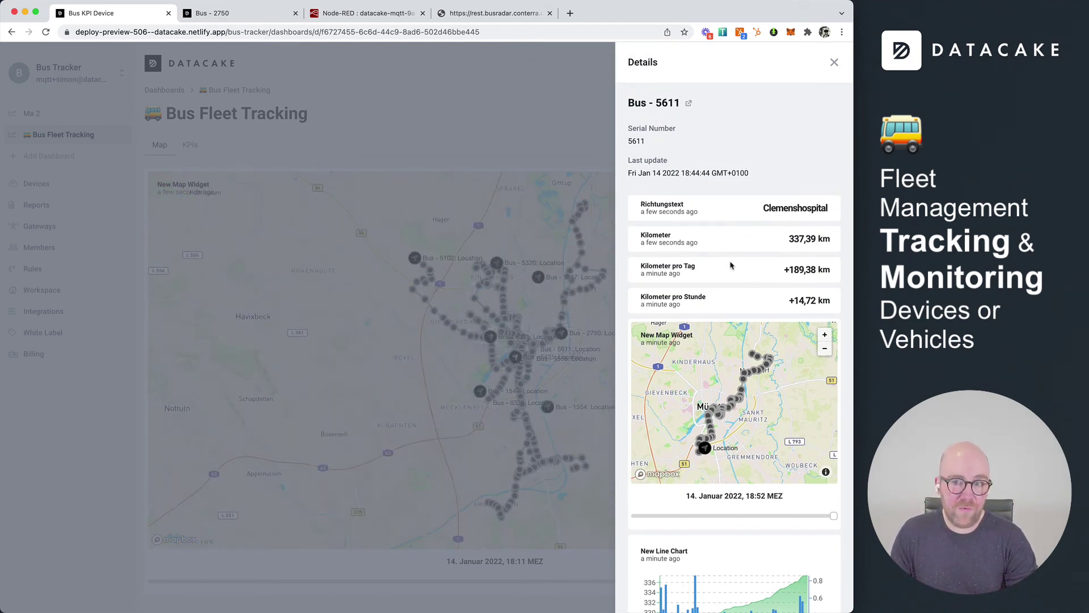
- Close Bus 5611's details and open Bus 6331's, heading to Amelsbüren with 208,47 km
{"action": "left_click", "coordinate": [838, 62]}
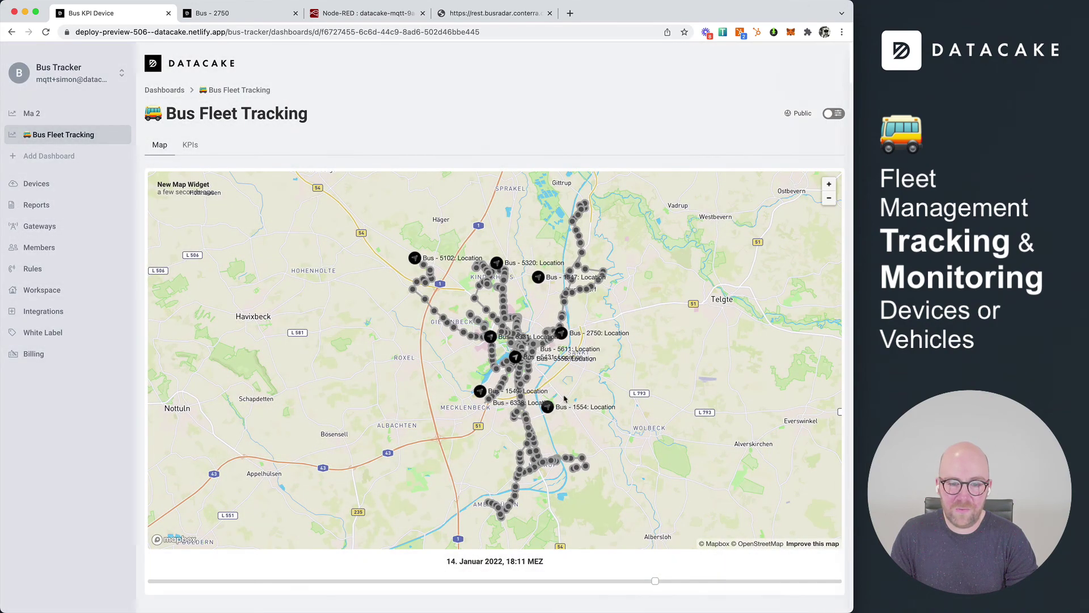
{"action": "scroll", "coordinate": [536, 366], "scroll_direction": "up", "scroll_amount": 3}
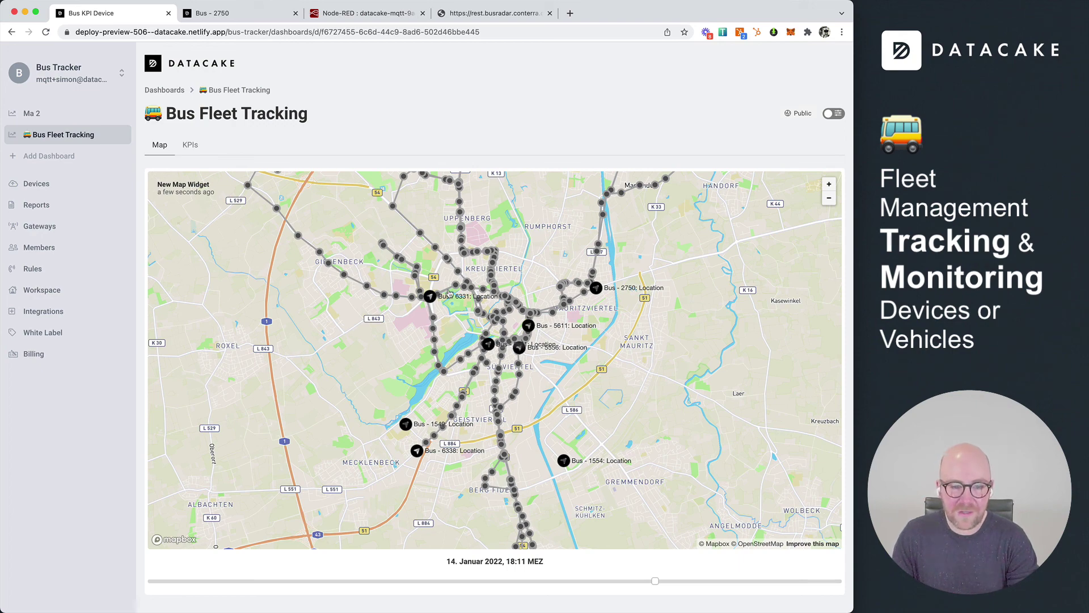
{"action": "left_click", "coordinate": [448, 295]}
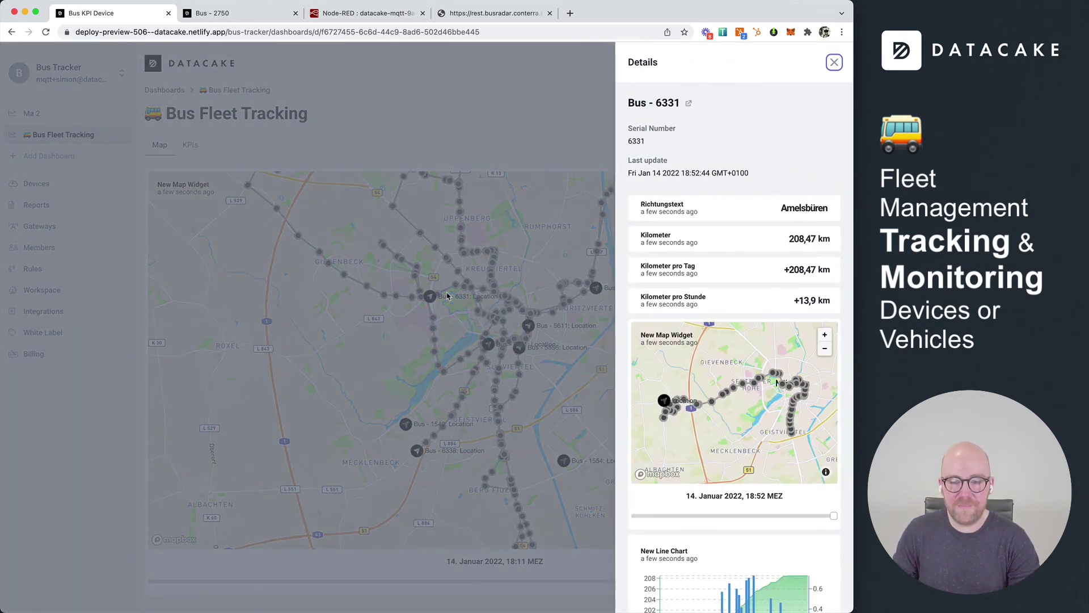